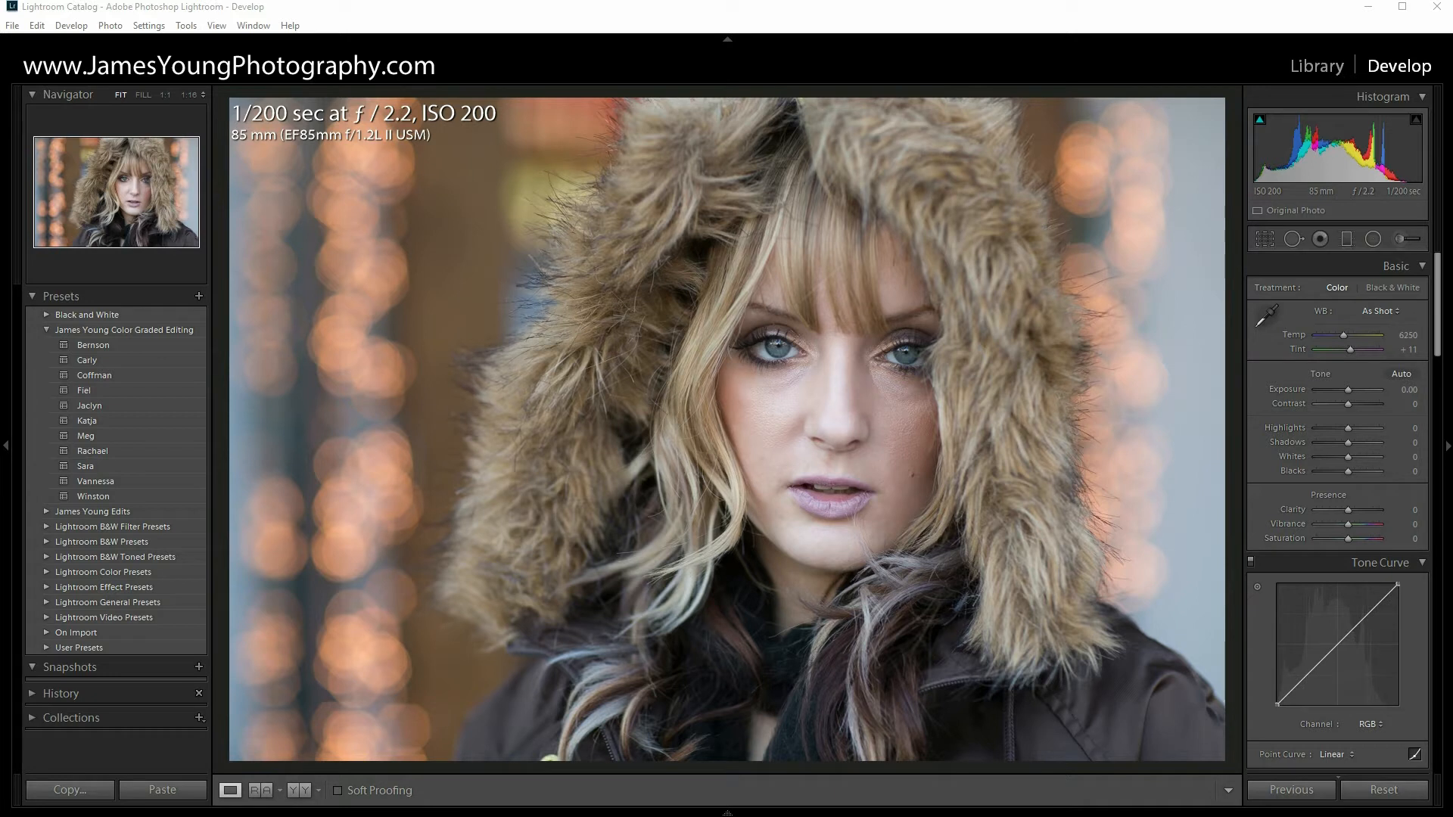
Add shadow, midtone and highlight points along the diagonal of the RGB tone curve
click(1225, 28)
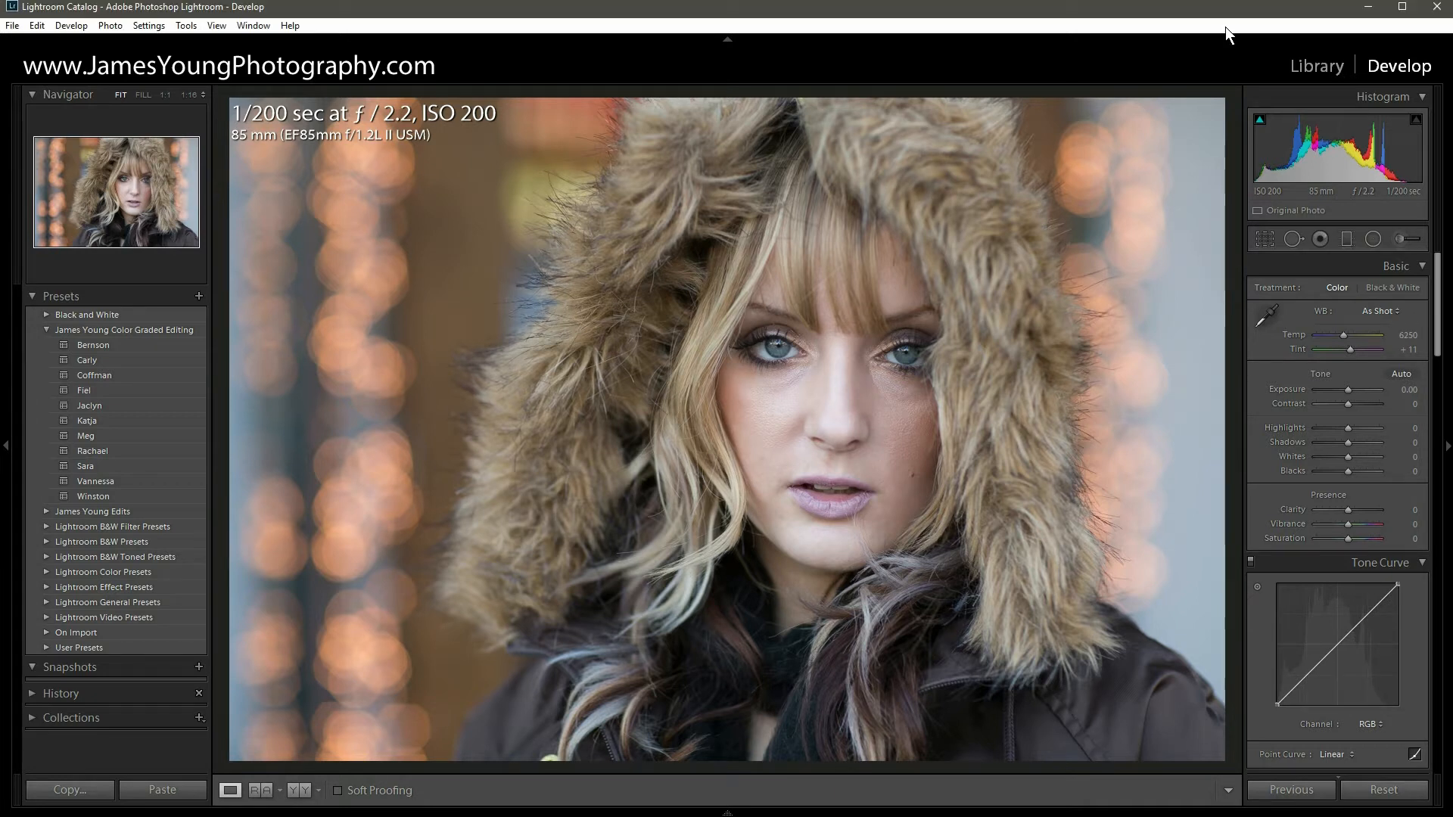
scroll(1309, 536, down, 3)
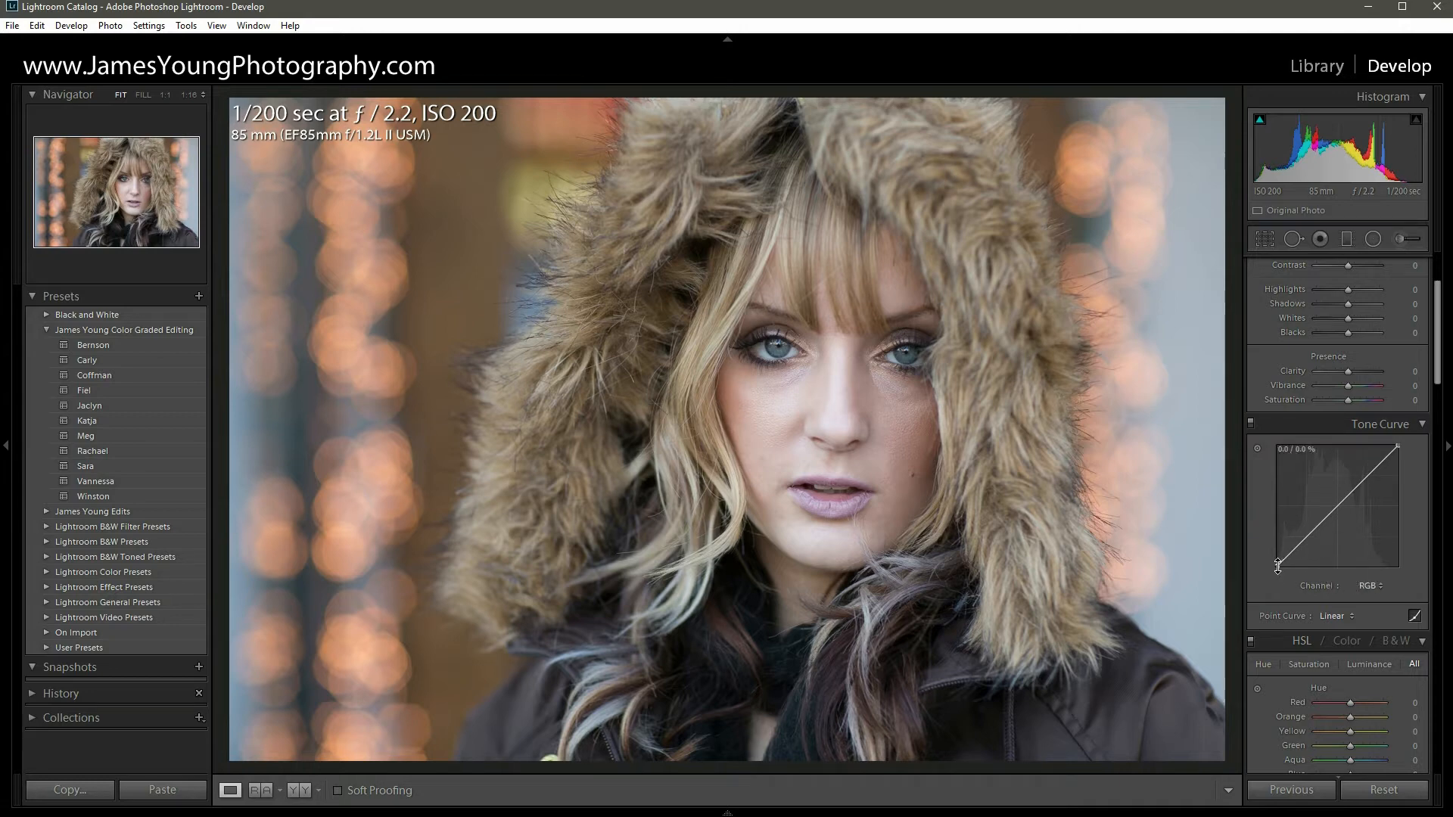
mouse_move(1277, 566)
mouse_down()
mouse_move(1277, 551)
mouse_move(1277, 566)
mouse_up()
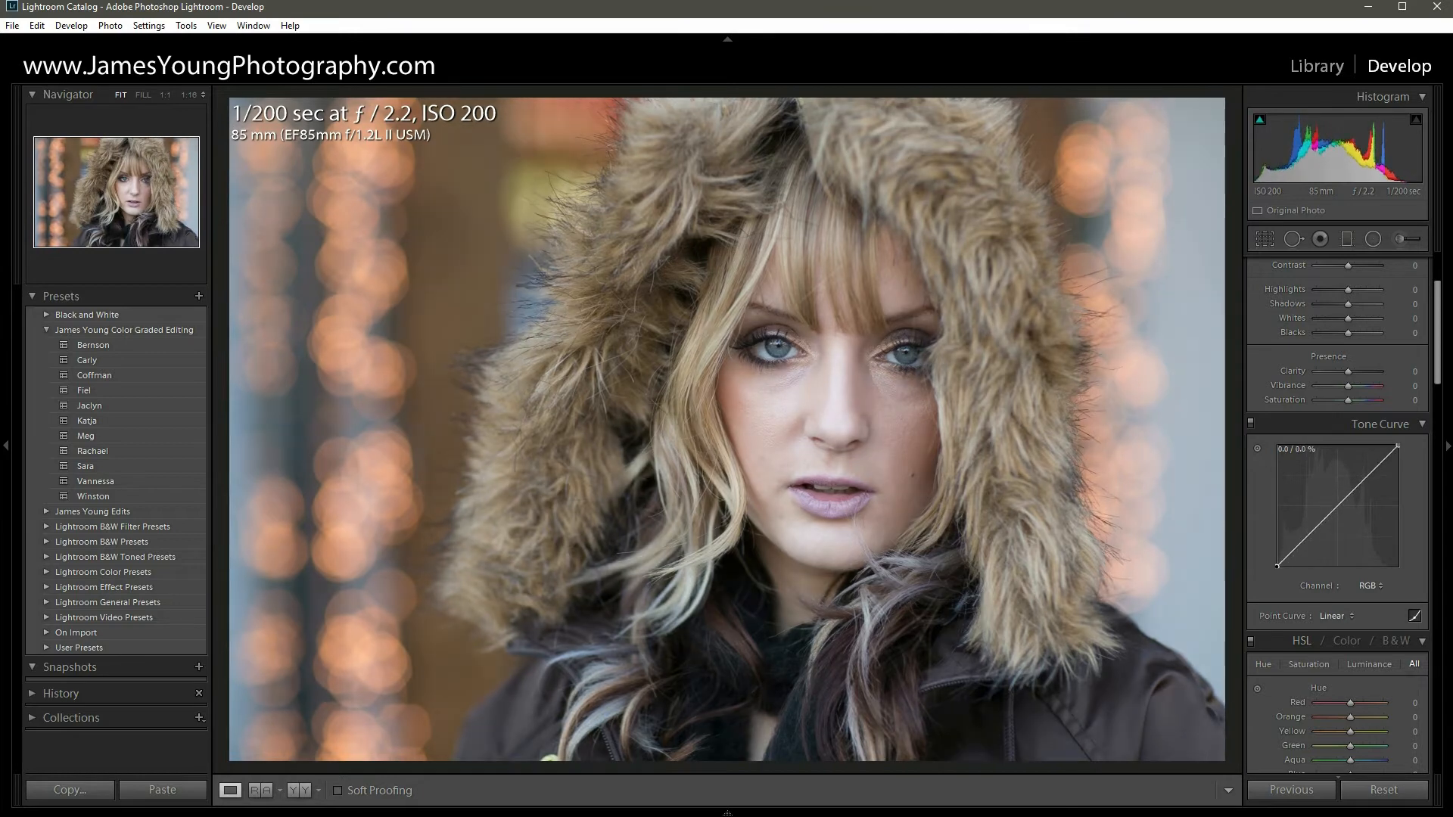
click(1303, 539)
click(1337, 510)
click(1338, 507)
click(1368, 478)
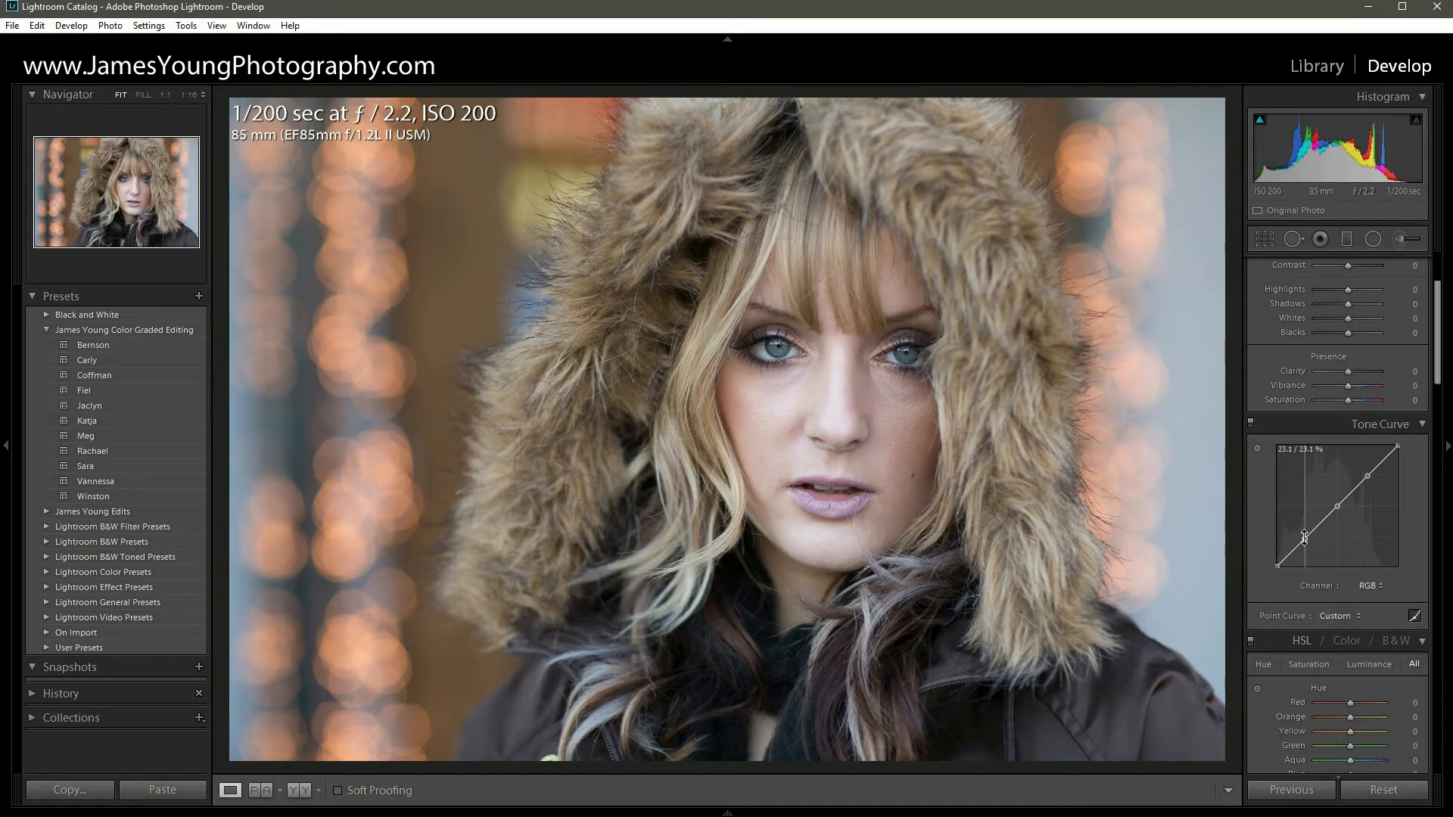
Form an S-curve with the shadow point at about 18% and the highlight point at about 78%, then compare with the curve off
drag(1304, 538, 1305, 544)
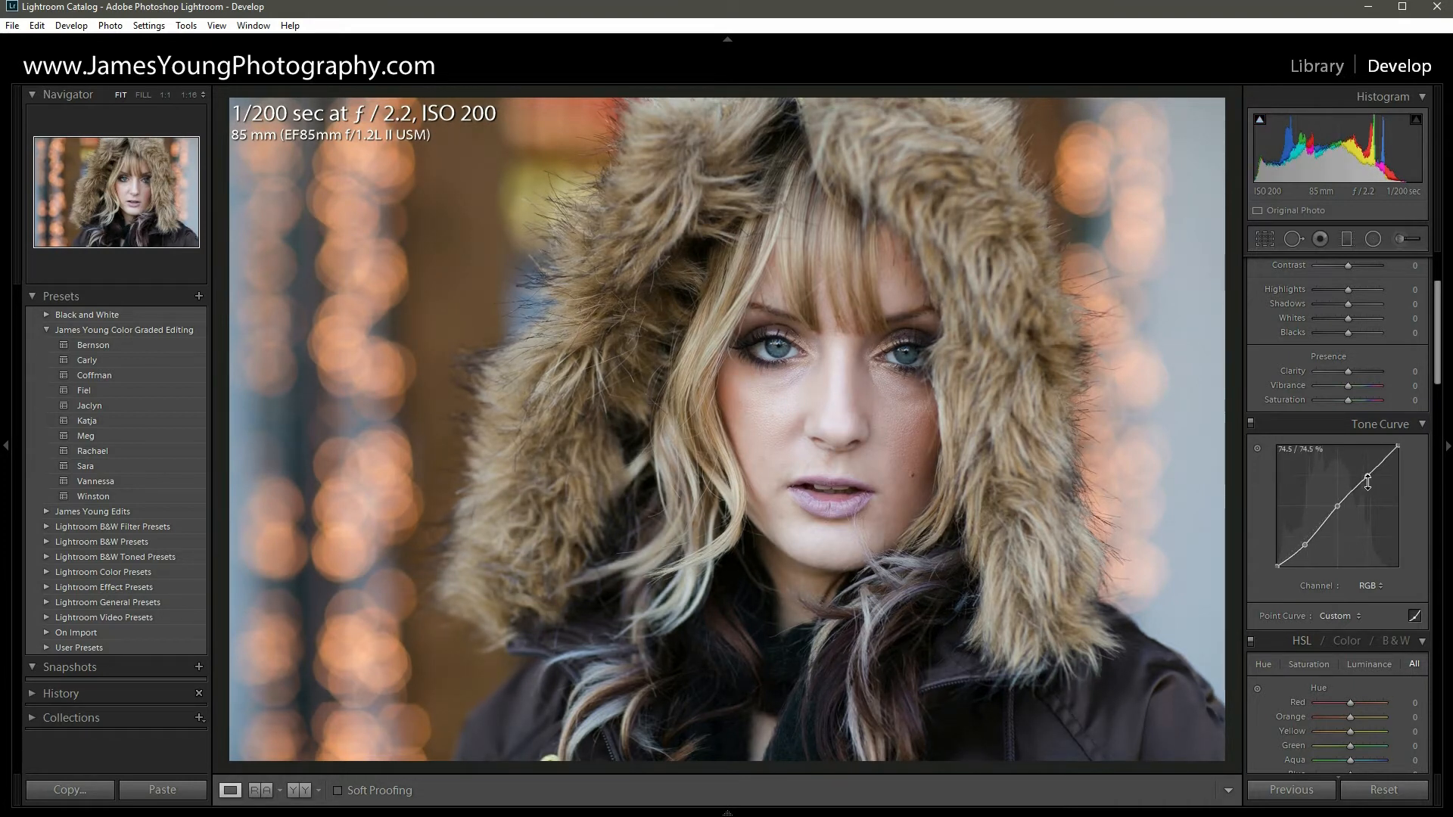
drag(1367, 482, 1368, 472)
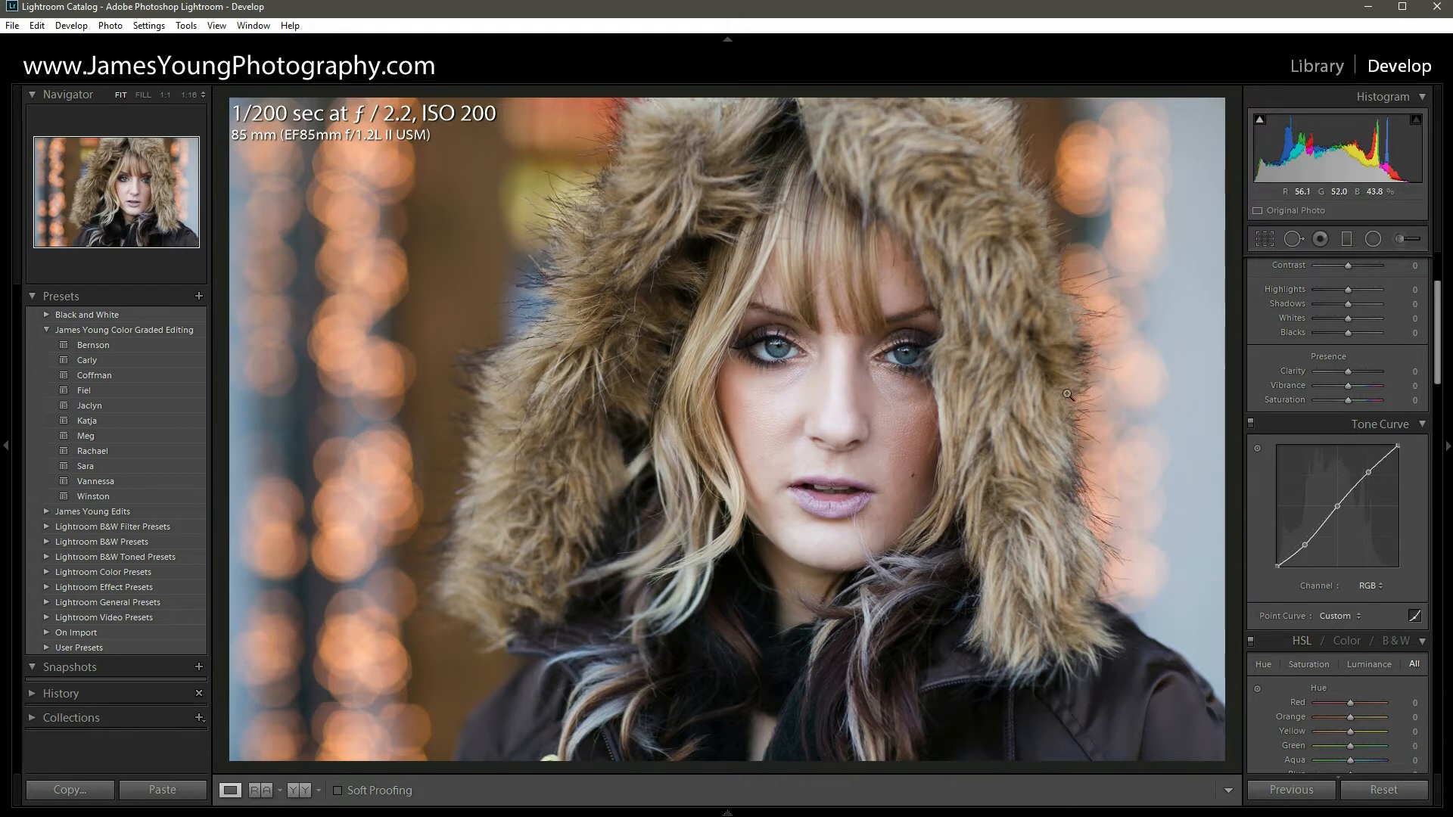
click(1249, 424)
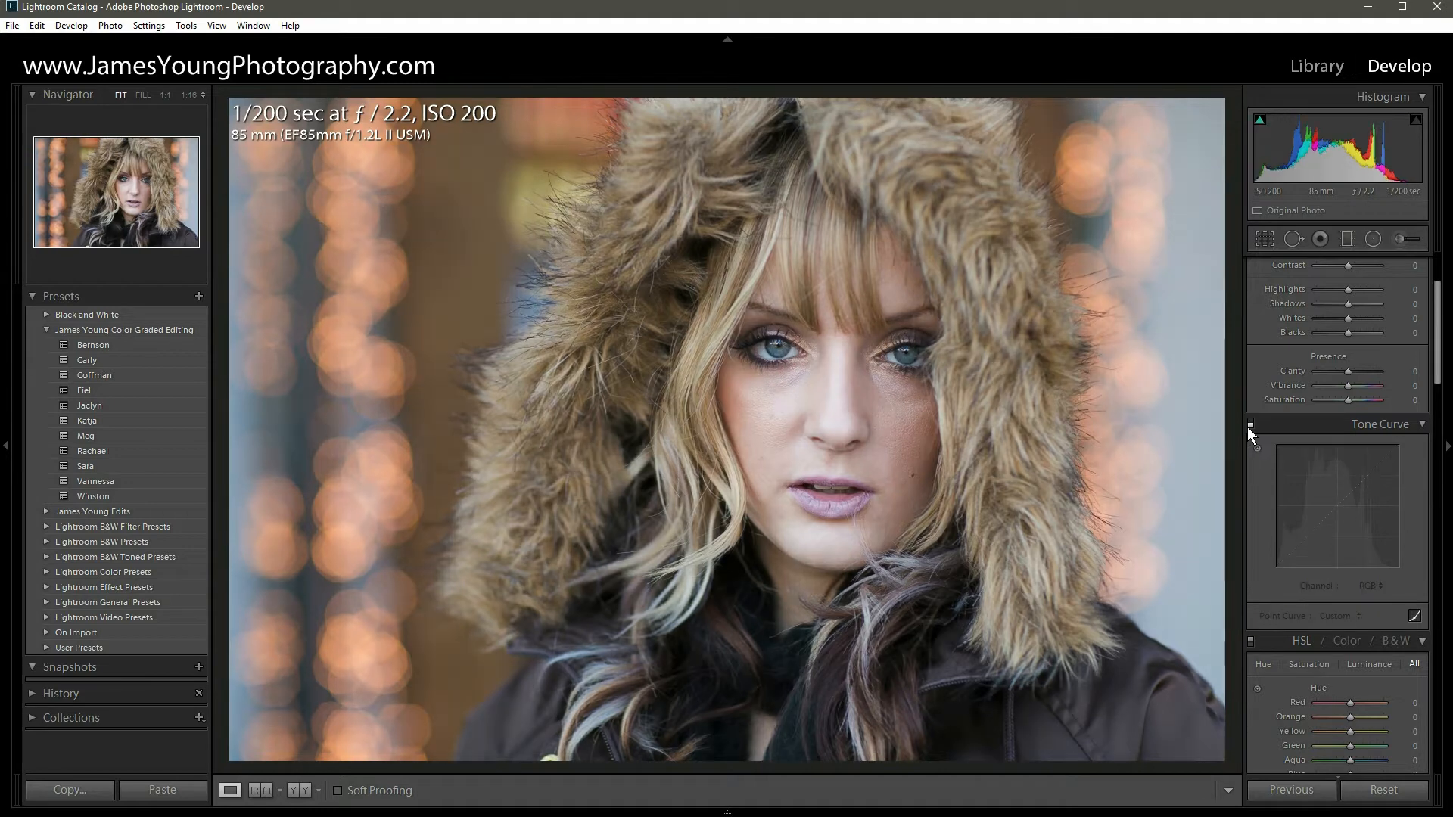
click(1250, 425)
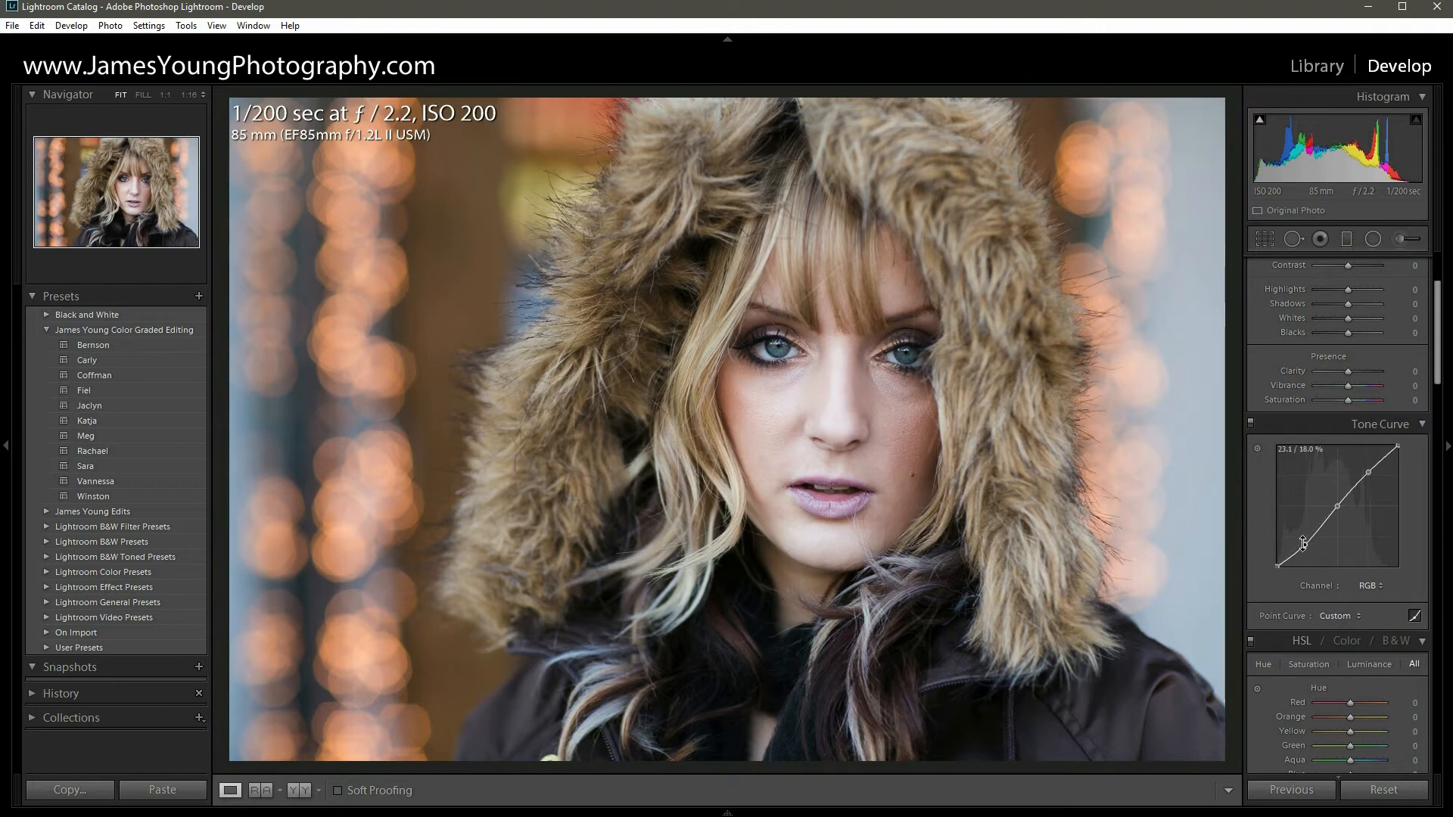
Try a basic Contrast setting of +95 and then +40 on the portrait
scroll(1298, 514, up, 3)
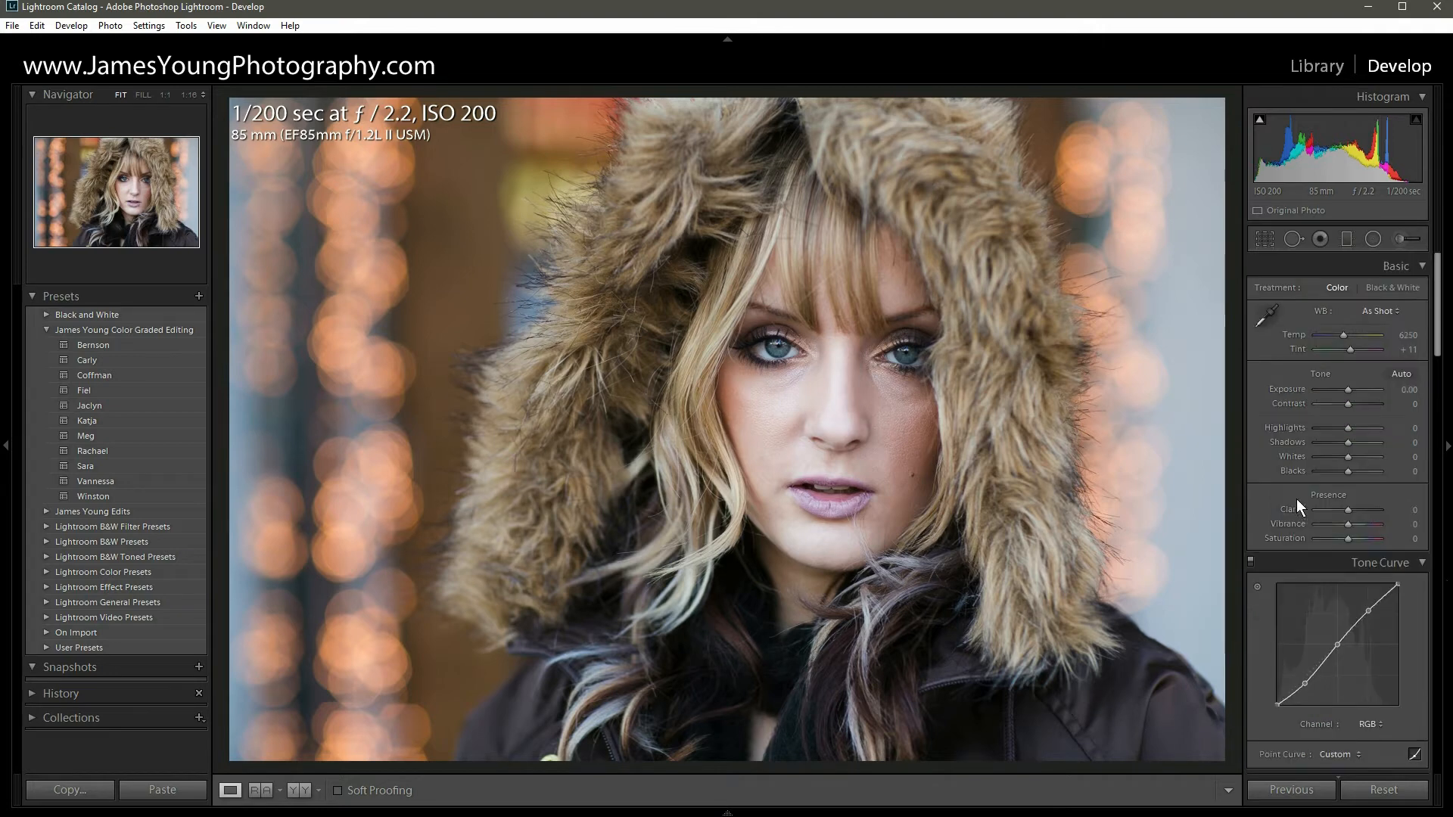
drag(1346, 405, 1378, 405)
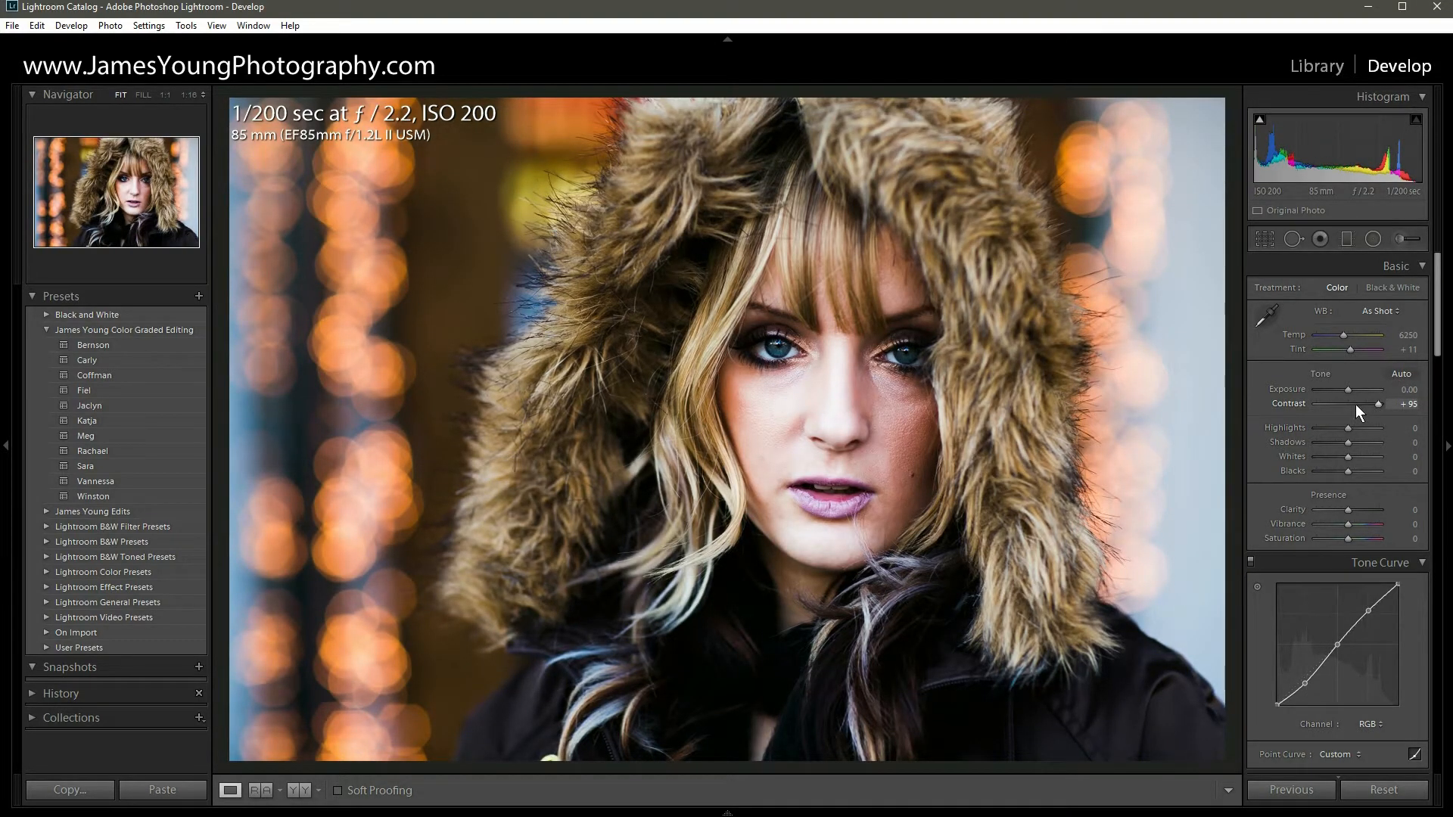
click(1361, 404)
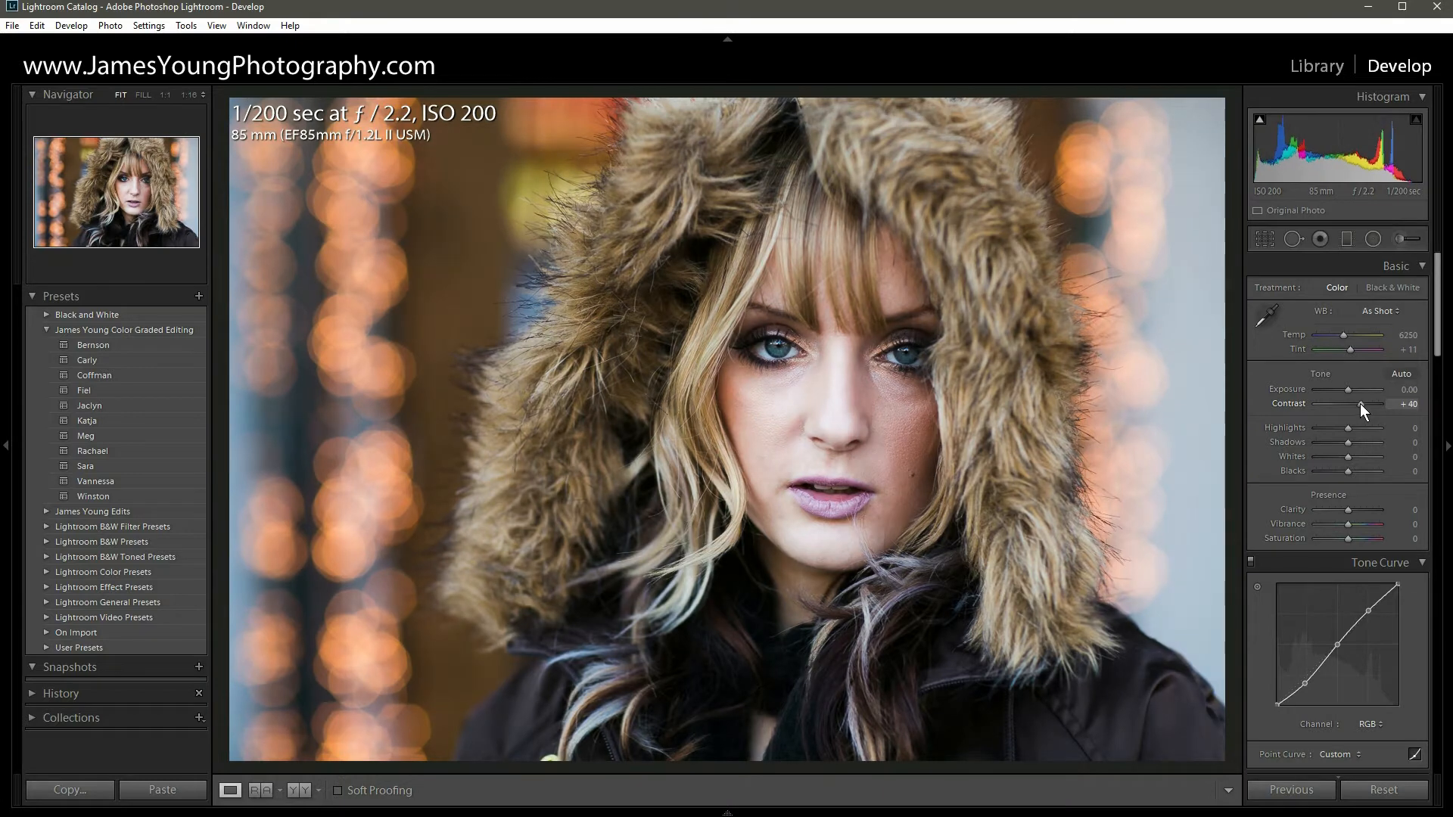
Replace the RGB curve's shadow and highlight points with neutral ones, then reset the point curve to Linear
scroll(1332, 469, down, 3)
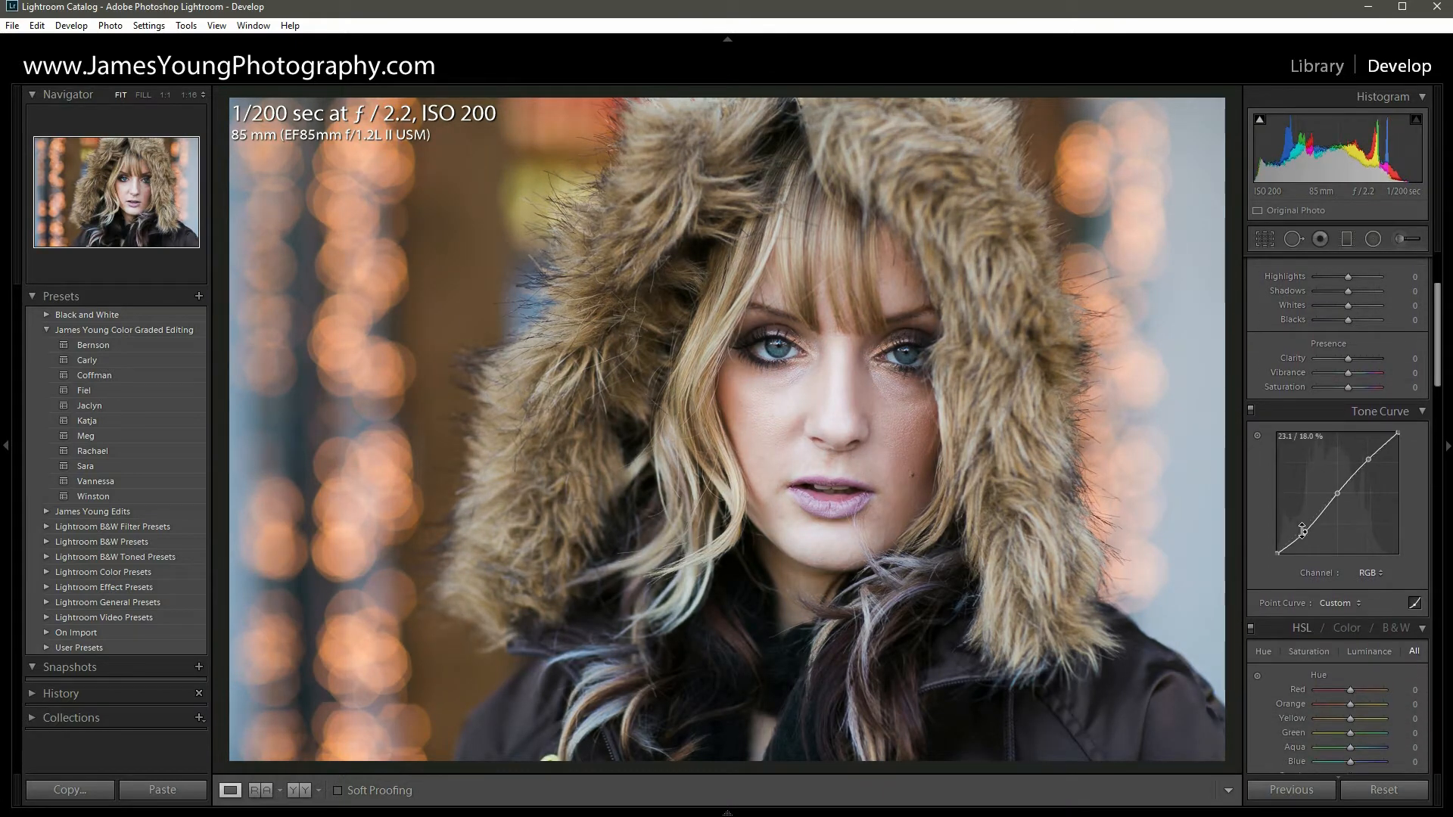
double_click(1304, 532)
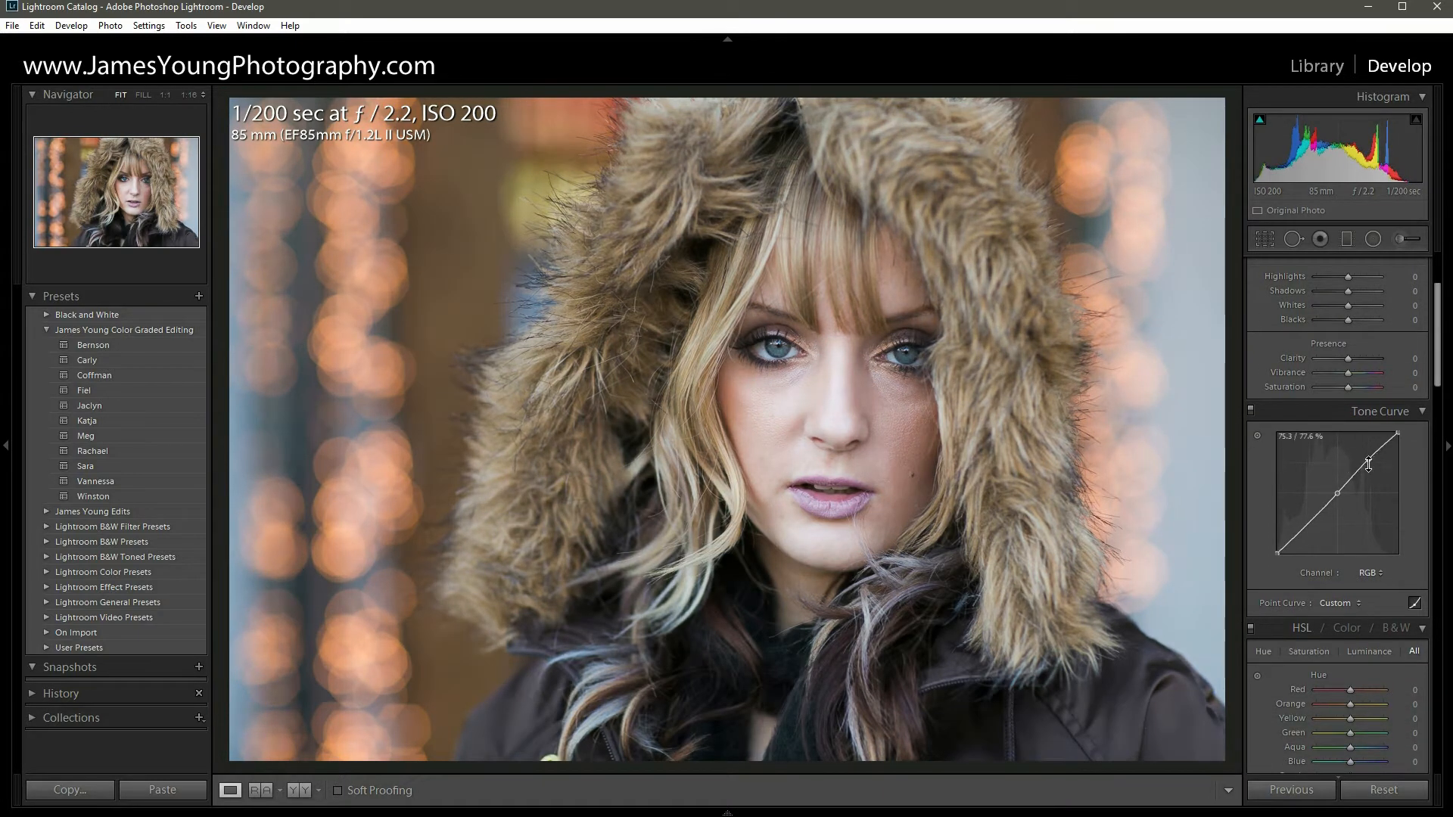
double_click(1368, 462)
click(1368, 462)
click(1308, 522)
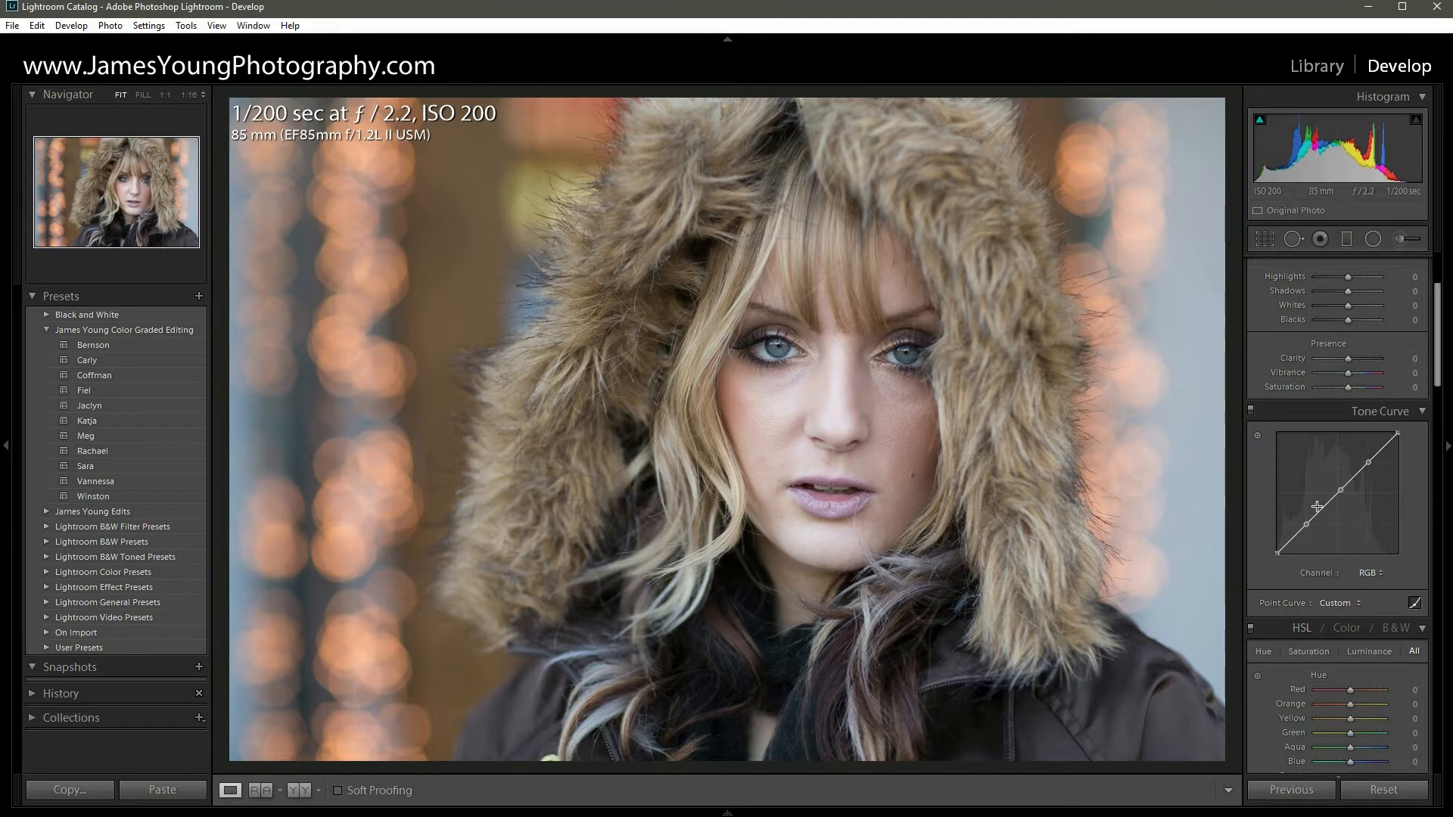
click(1333, 602)
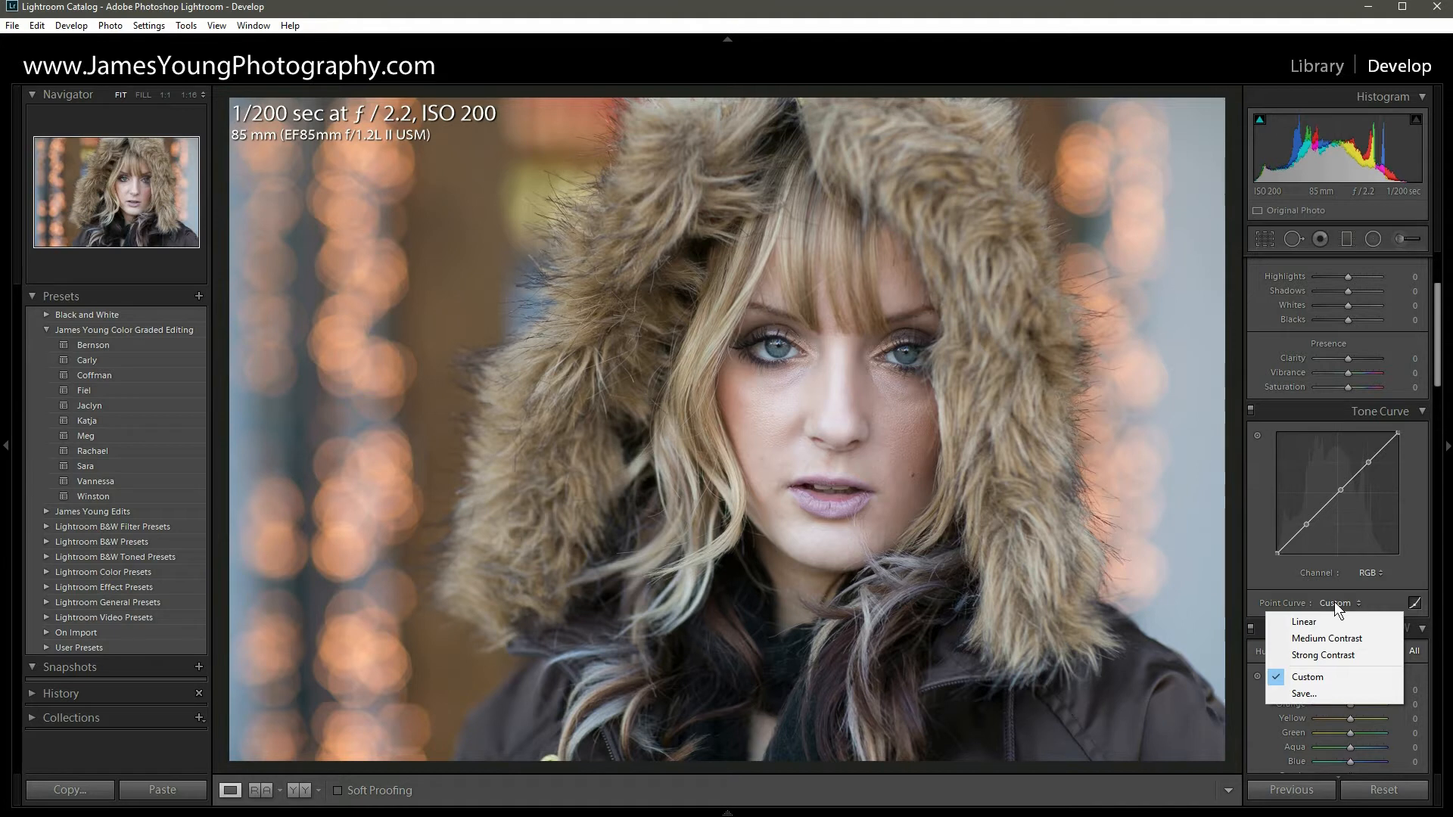
click(1338, 621)
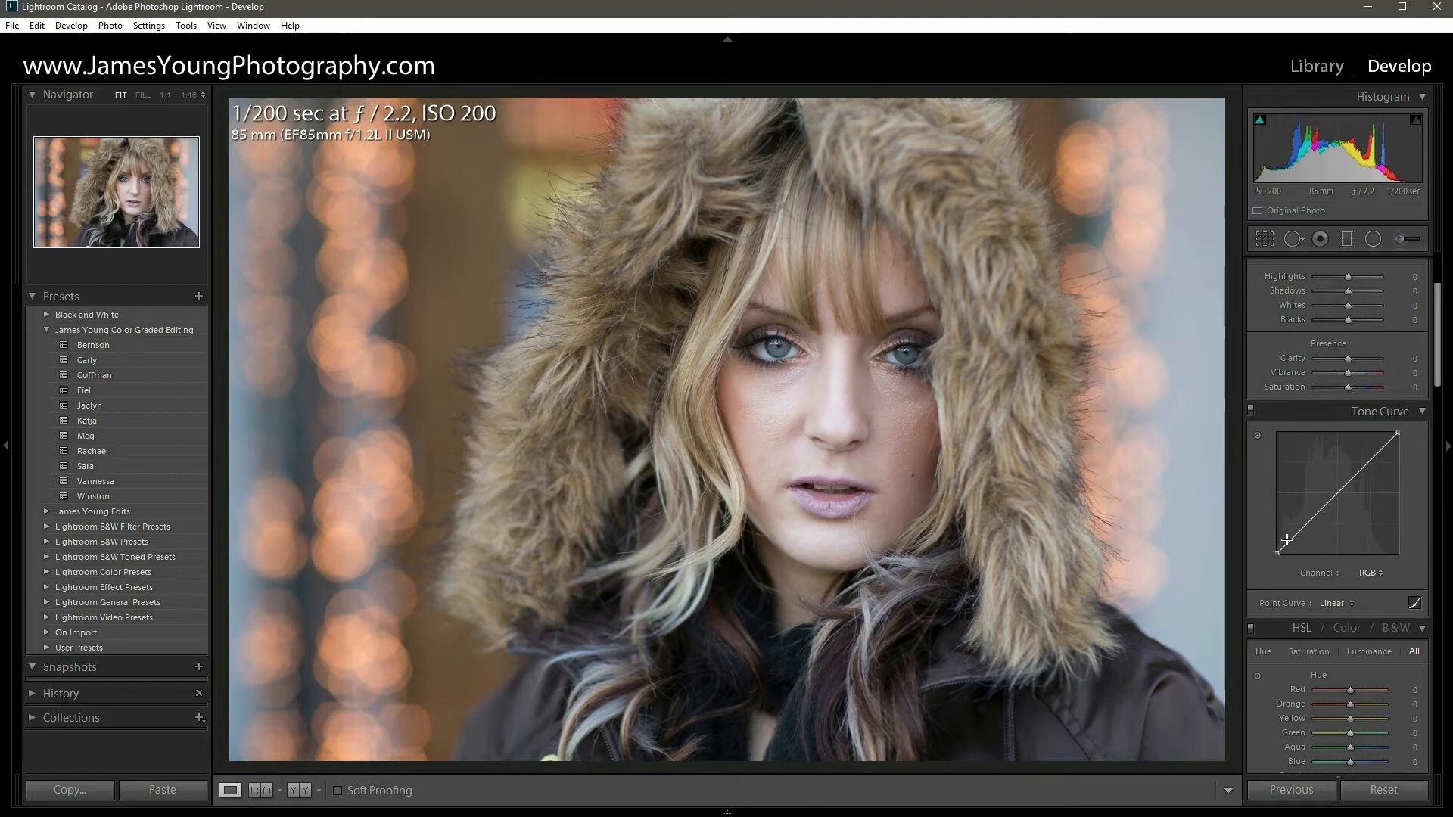
Try the Medium Contrast and Strong Contrast point curve presets, and settle on Medium Contrast
click(1342, 601)
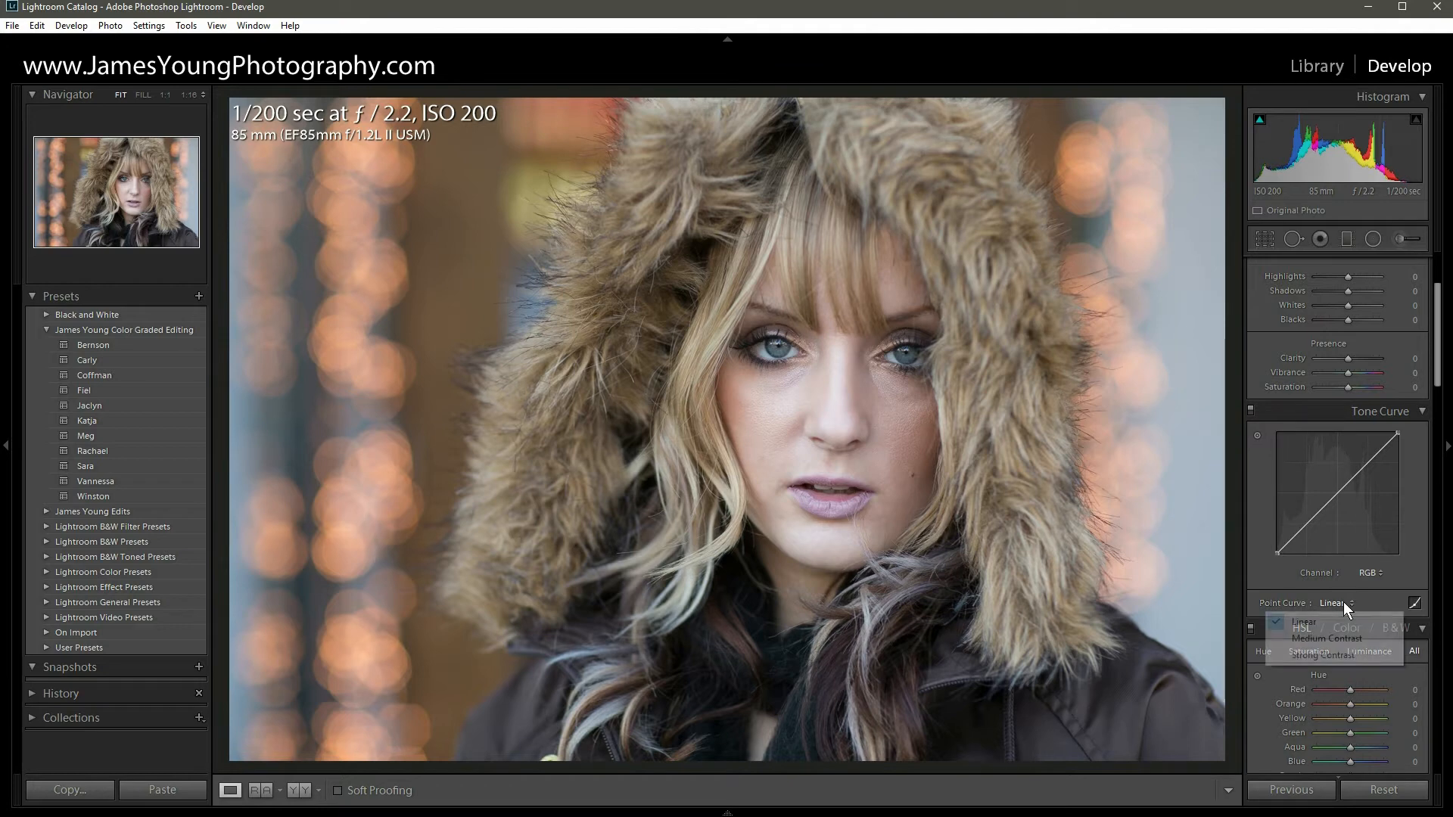
click(1348, 642)
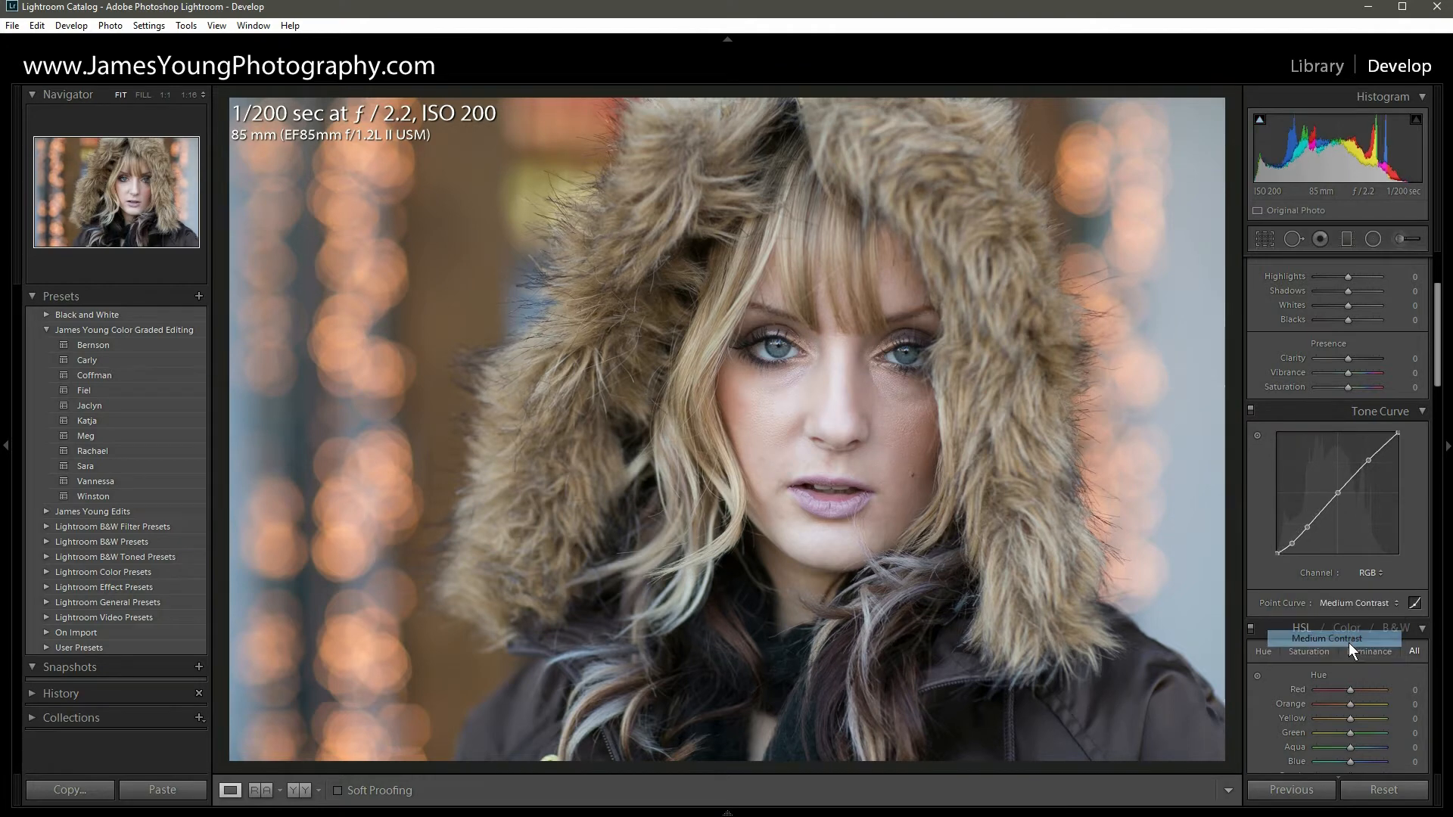
click(1346, 604)
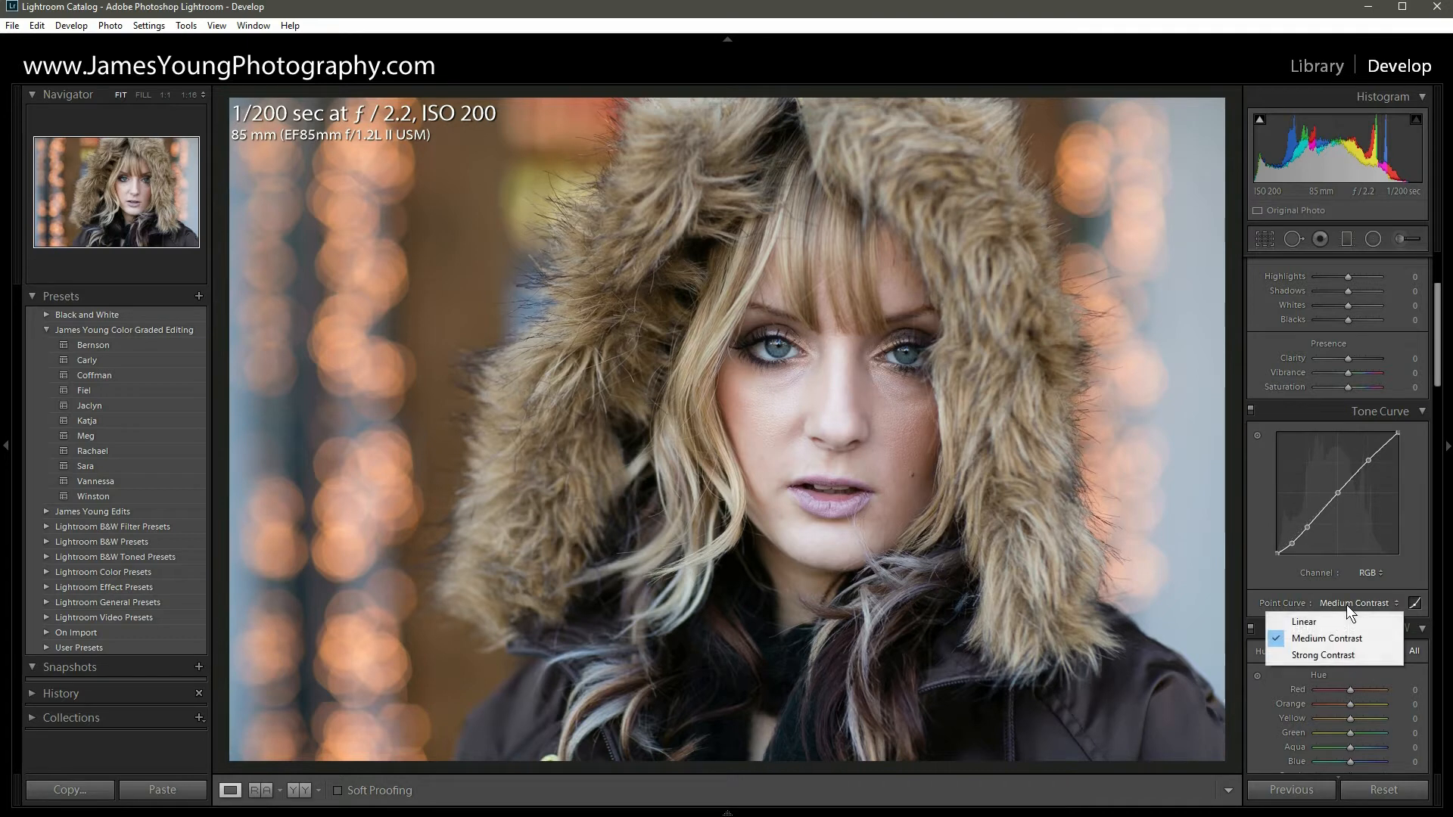
click(1350, 655)
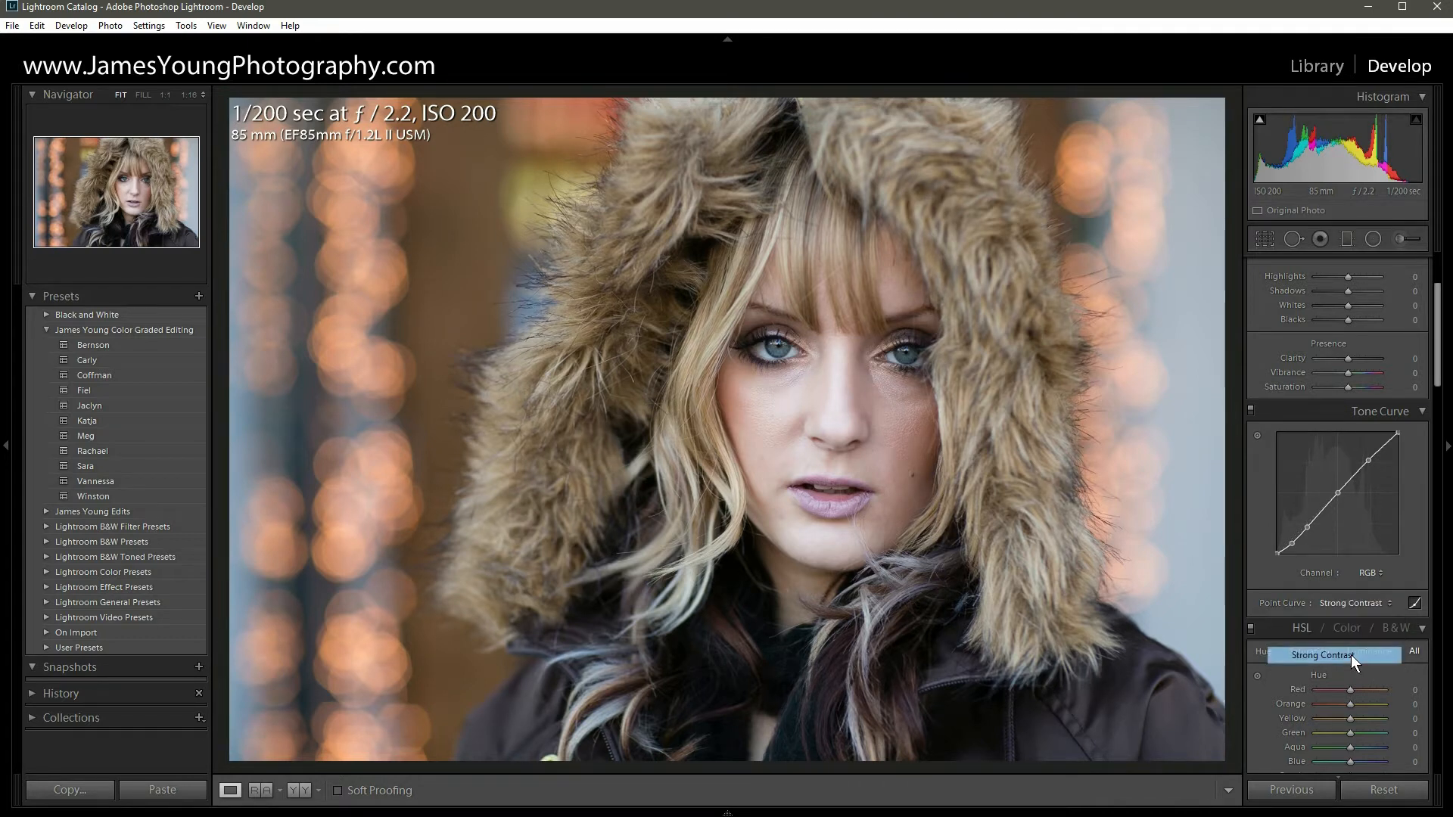
click(1346, 606)
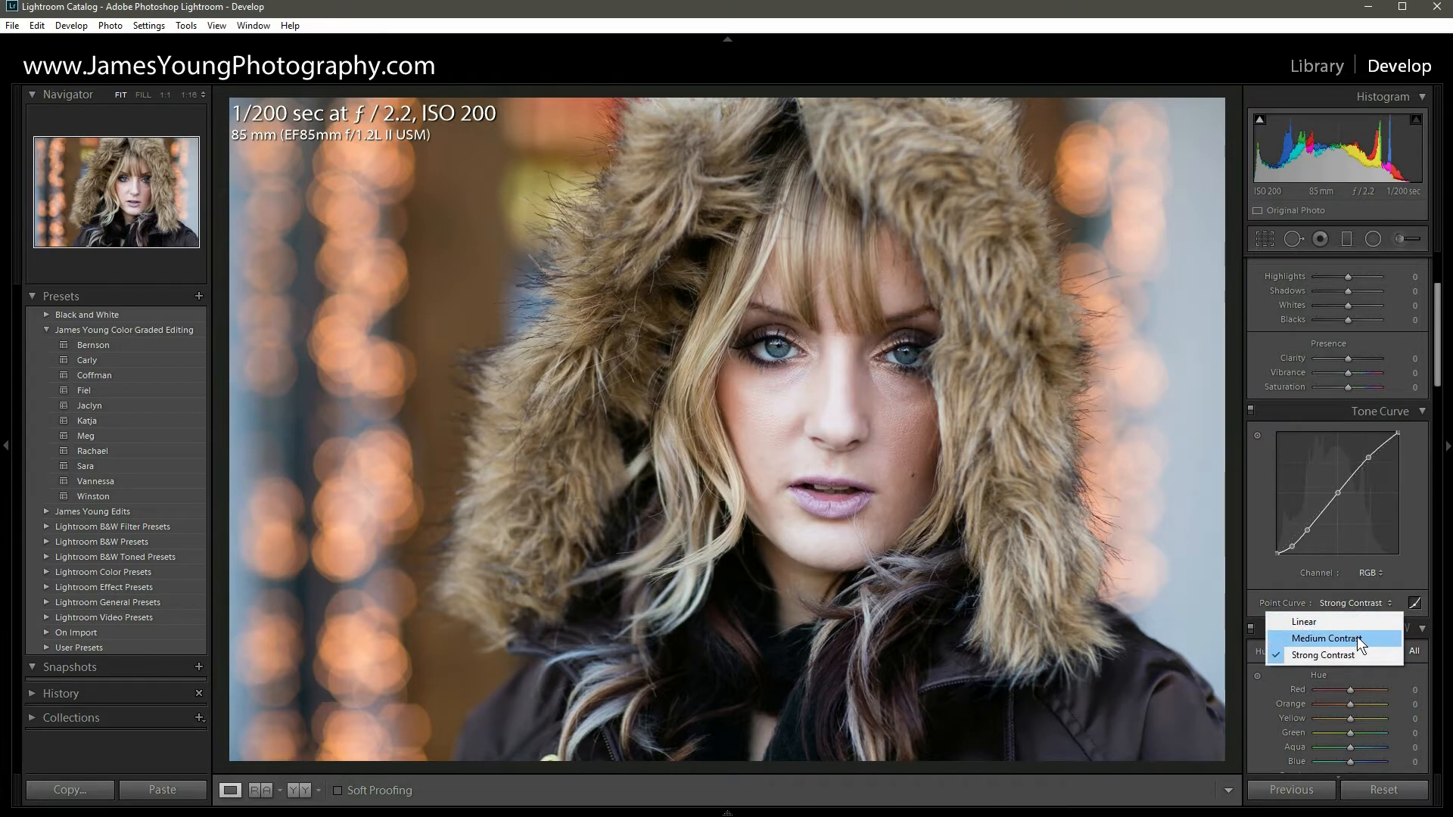
click(1356, 637)
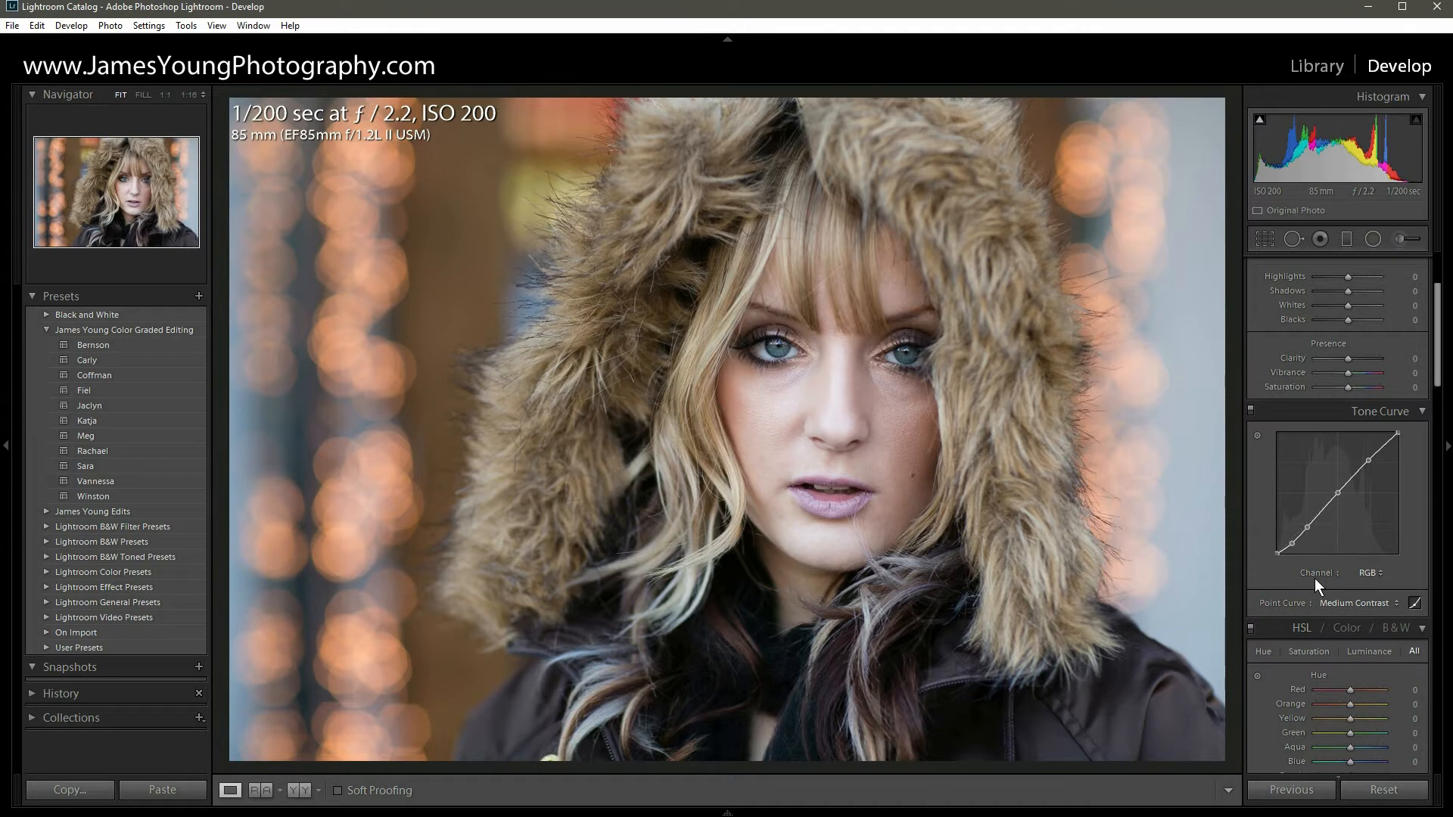
Add neutral midtone, highlight and shadow points to the Red channel's tone curve
click(1366, 575)
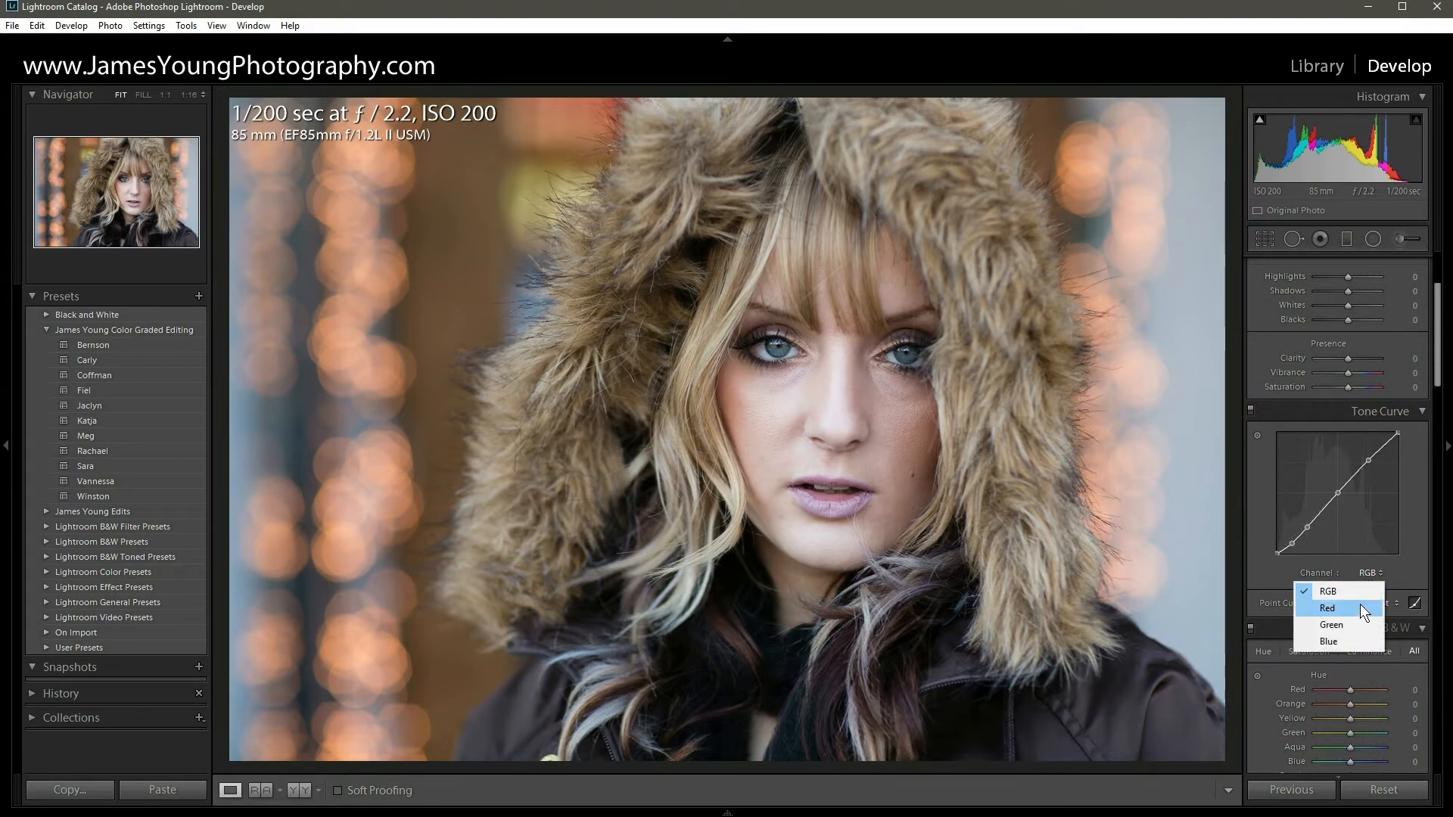
click(1359, 606)
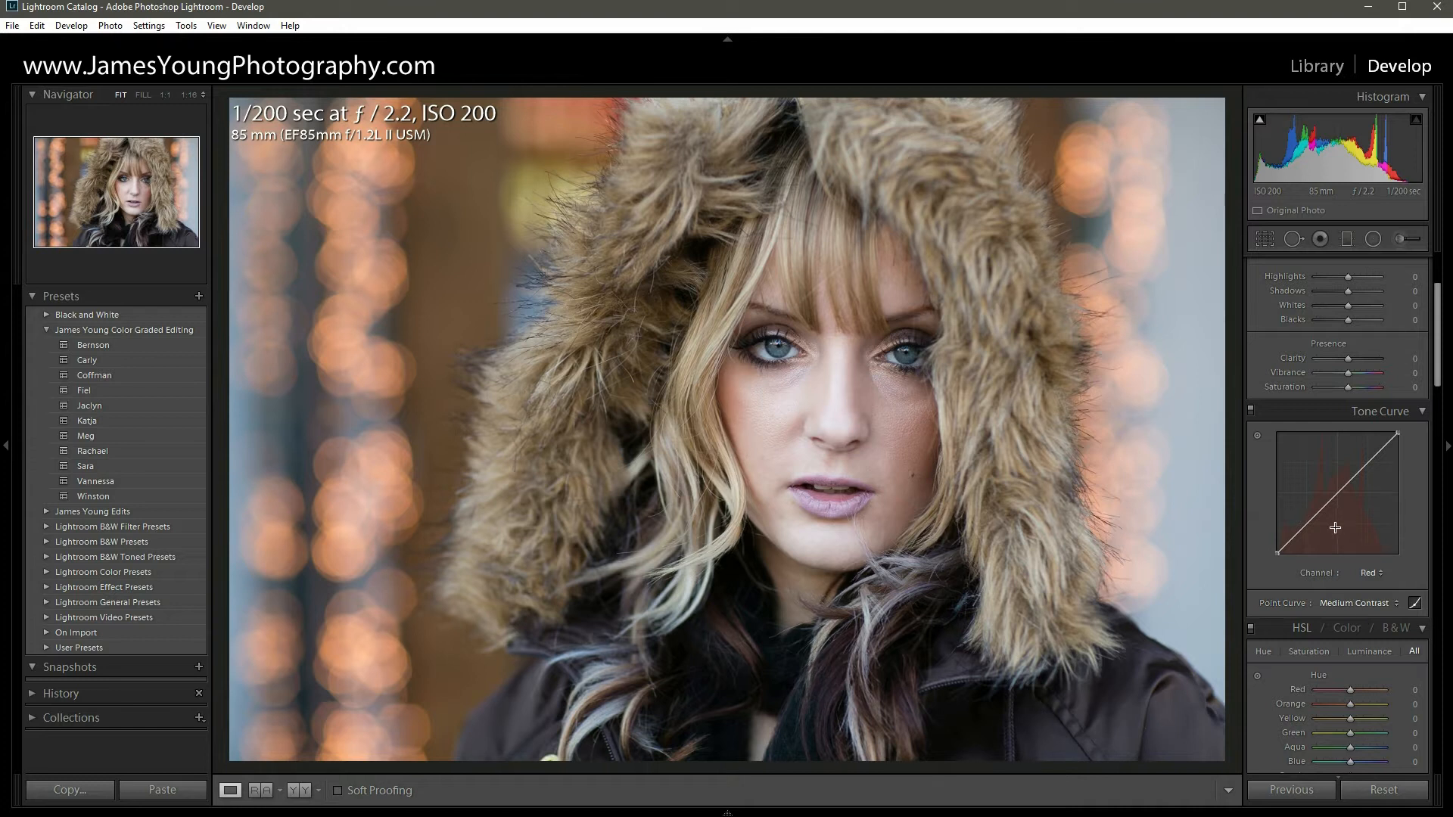
click(1336, 494)
click(1371, 462)
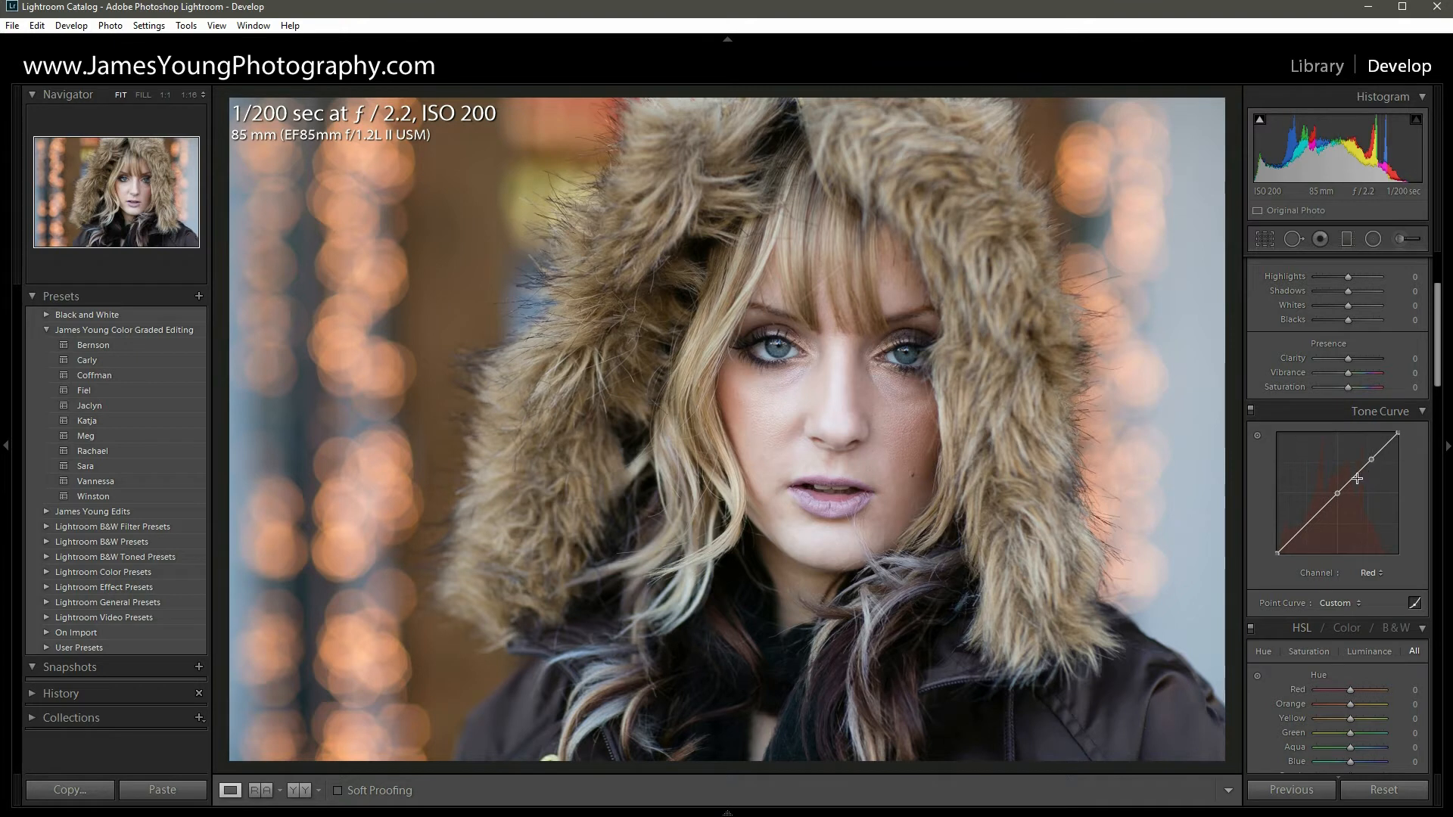
click(1308, 524)
Try lowering the red shadow point to about 9%, inspect the dark background at 1:1, and undo the change
drag(1308, 522, 1314, 559)
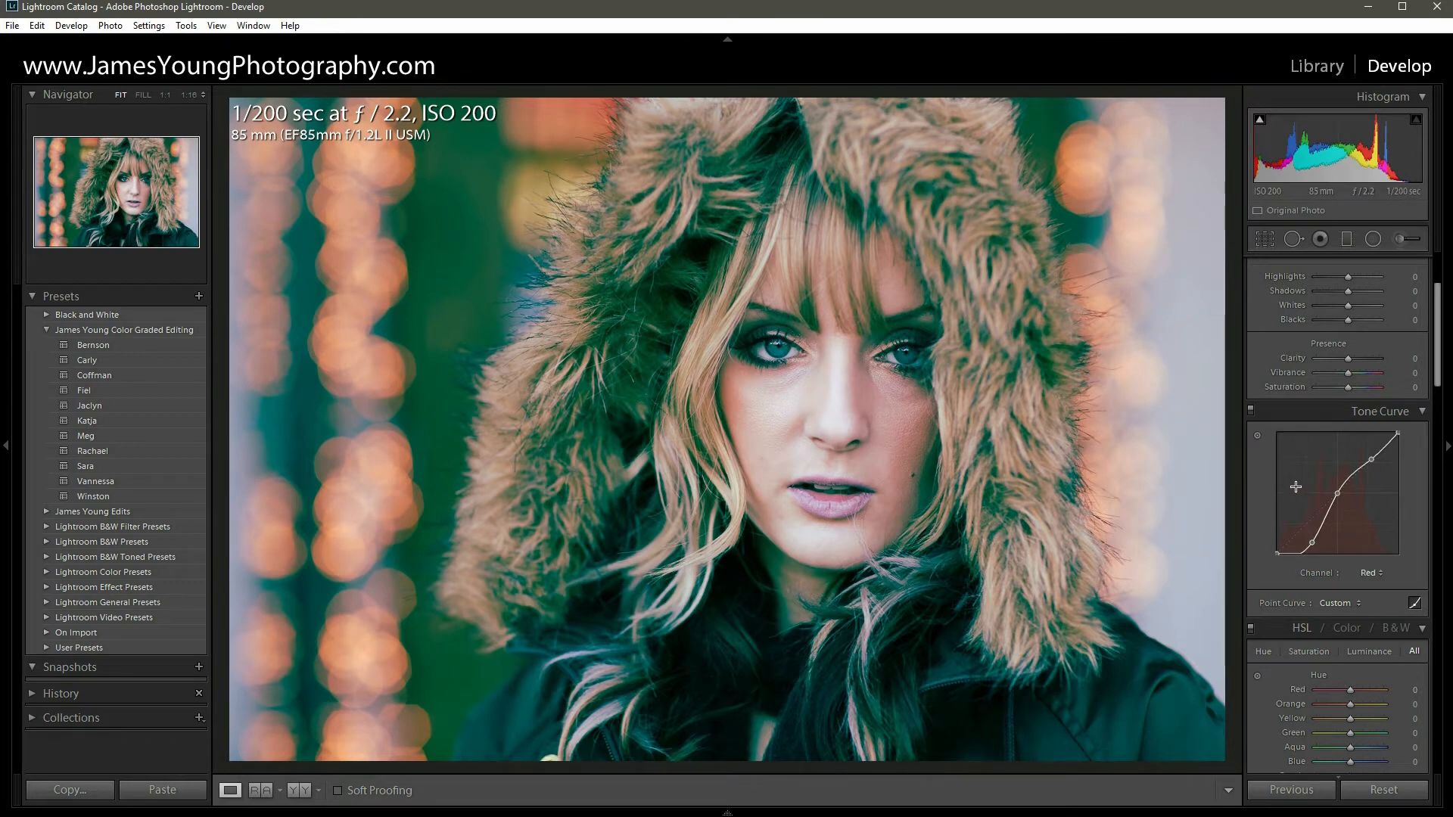
click(469, 301)
drag(441, 266, 772, 525)
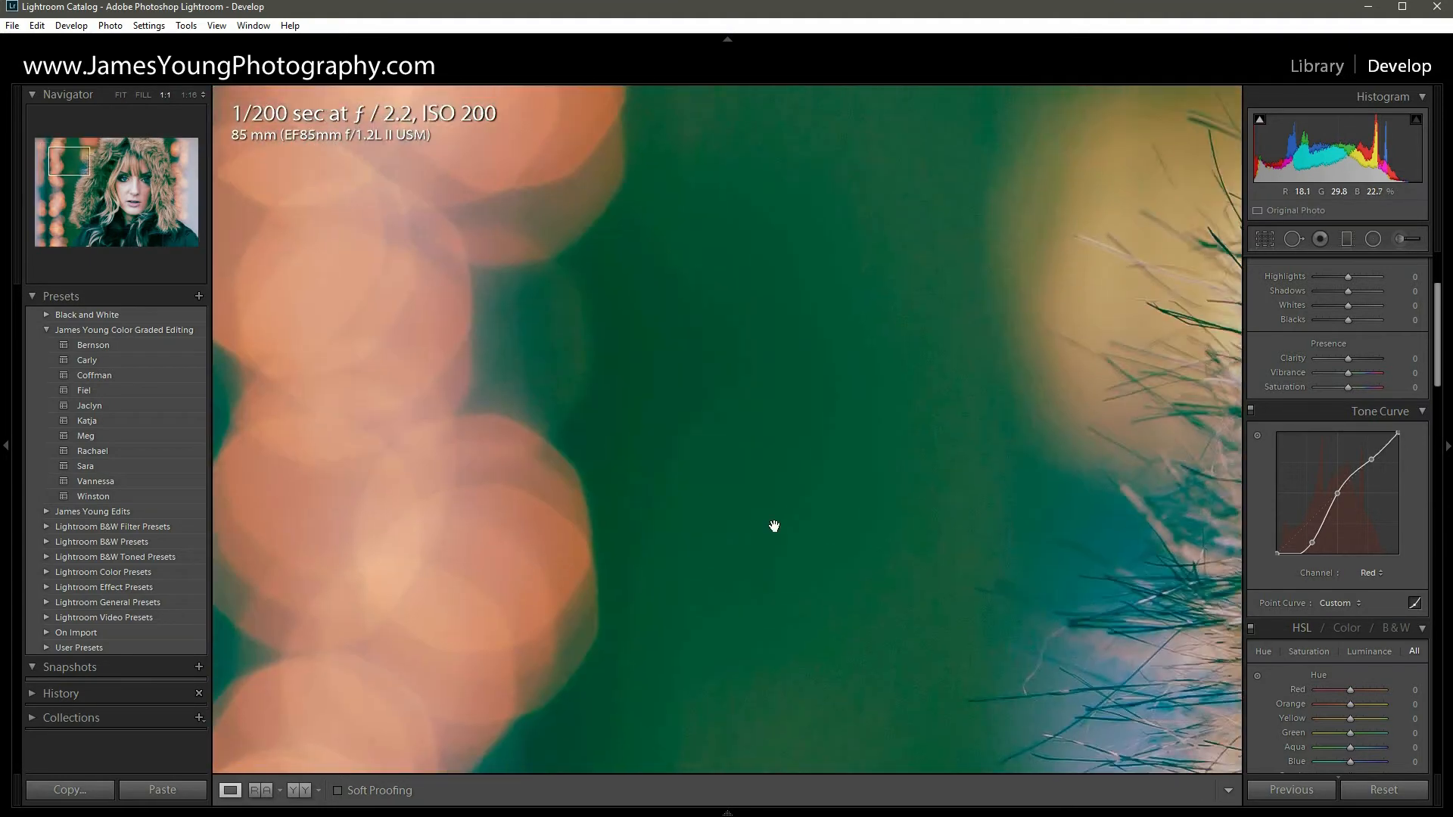
click(802, 456)
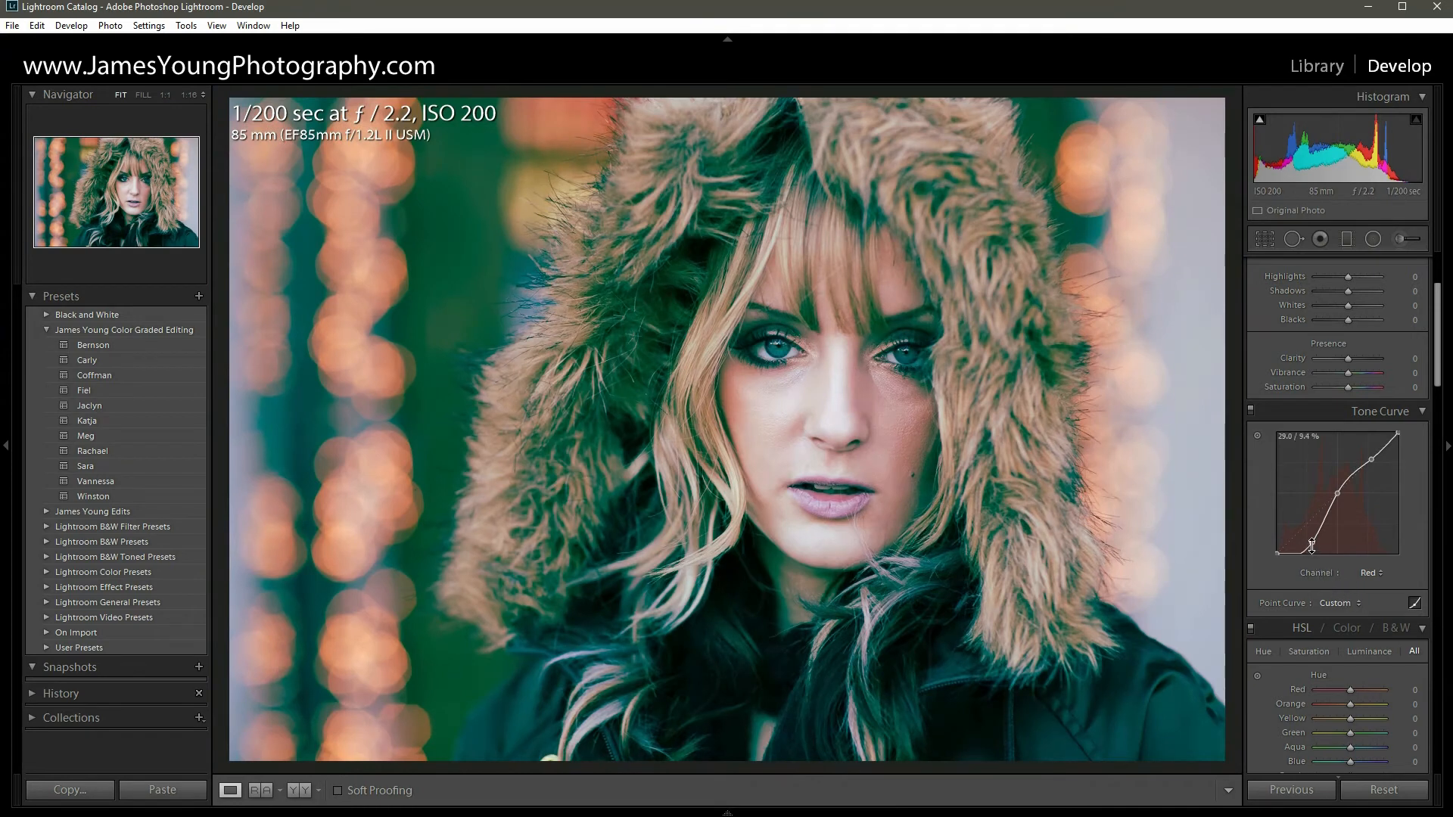
key(ctrl+z)
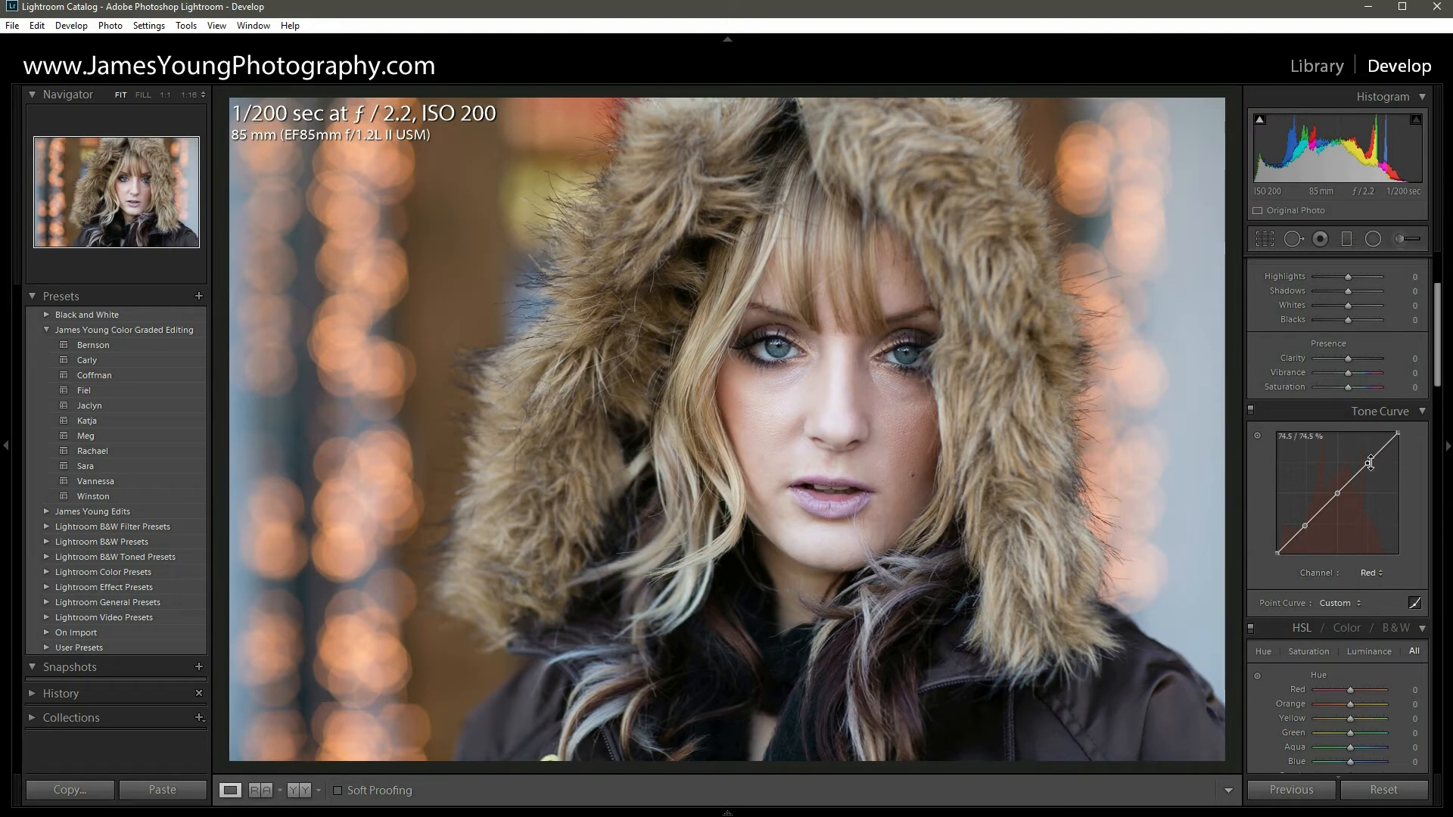
Try pulling the red highlight point down to about 26%, then replace it with a neutral point on the diagonal
drag(1366, 464, 1365, 522)
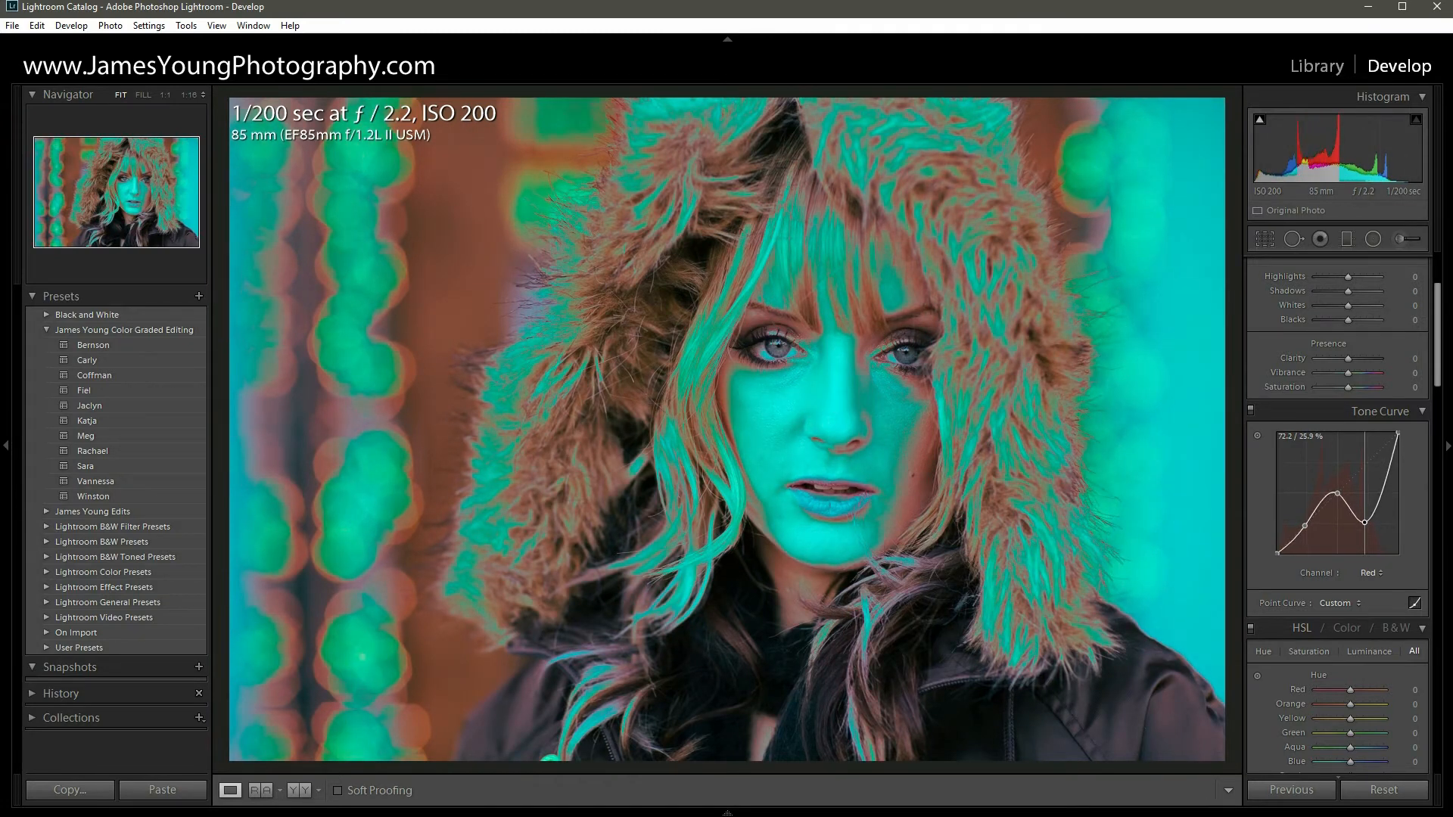
double_click(1366, 522)
click(1368, 464)
Switch the tone curve to the Green channel and add a neutral shadow point to it
click(1371, 573)
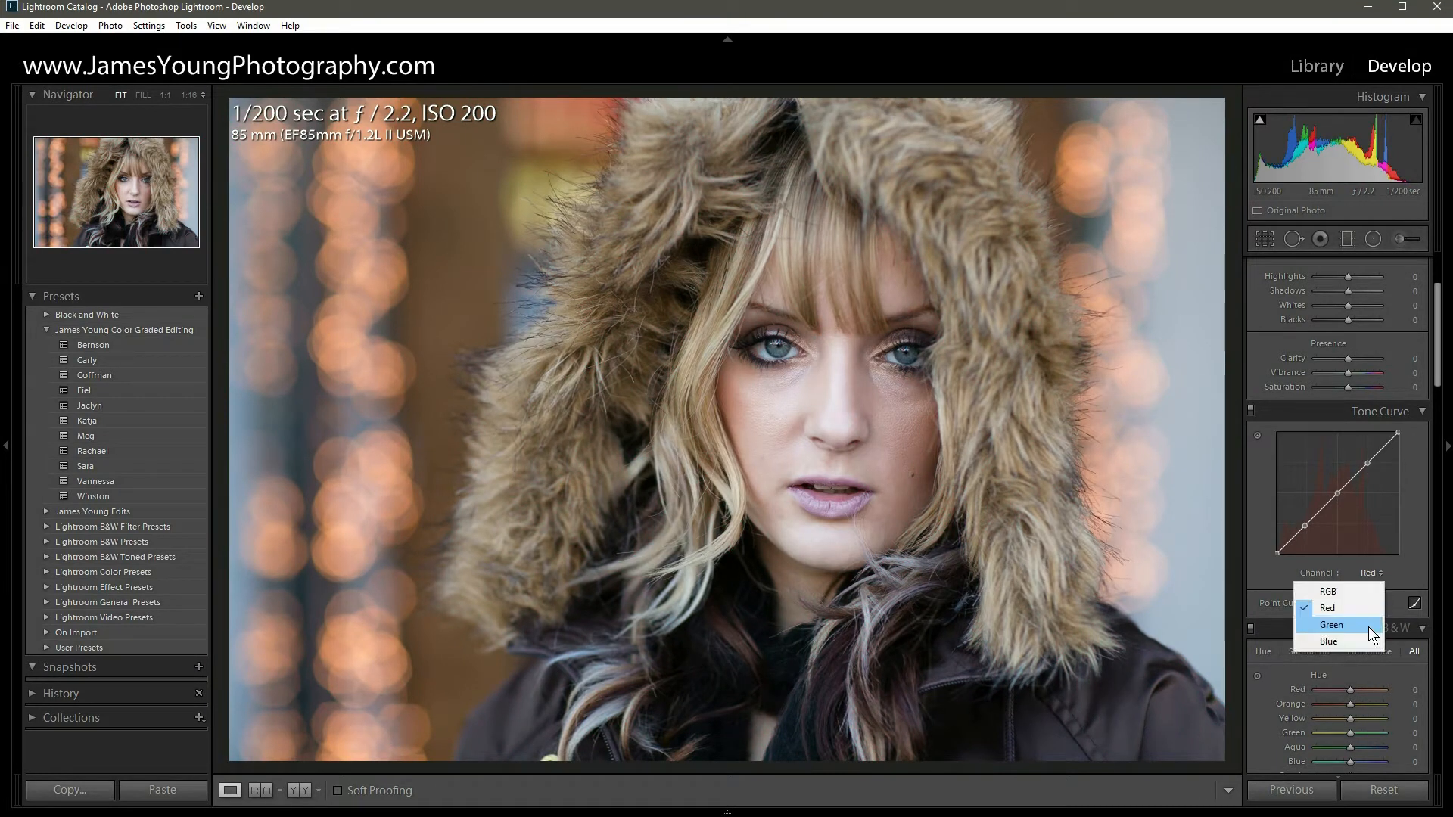
click(1368, 625)
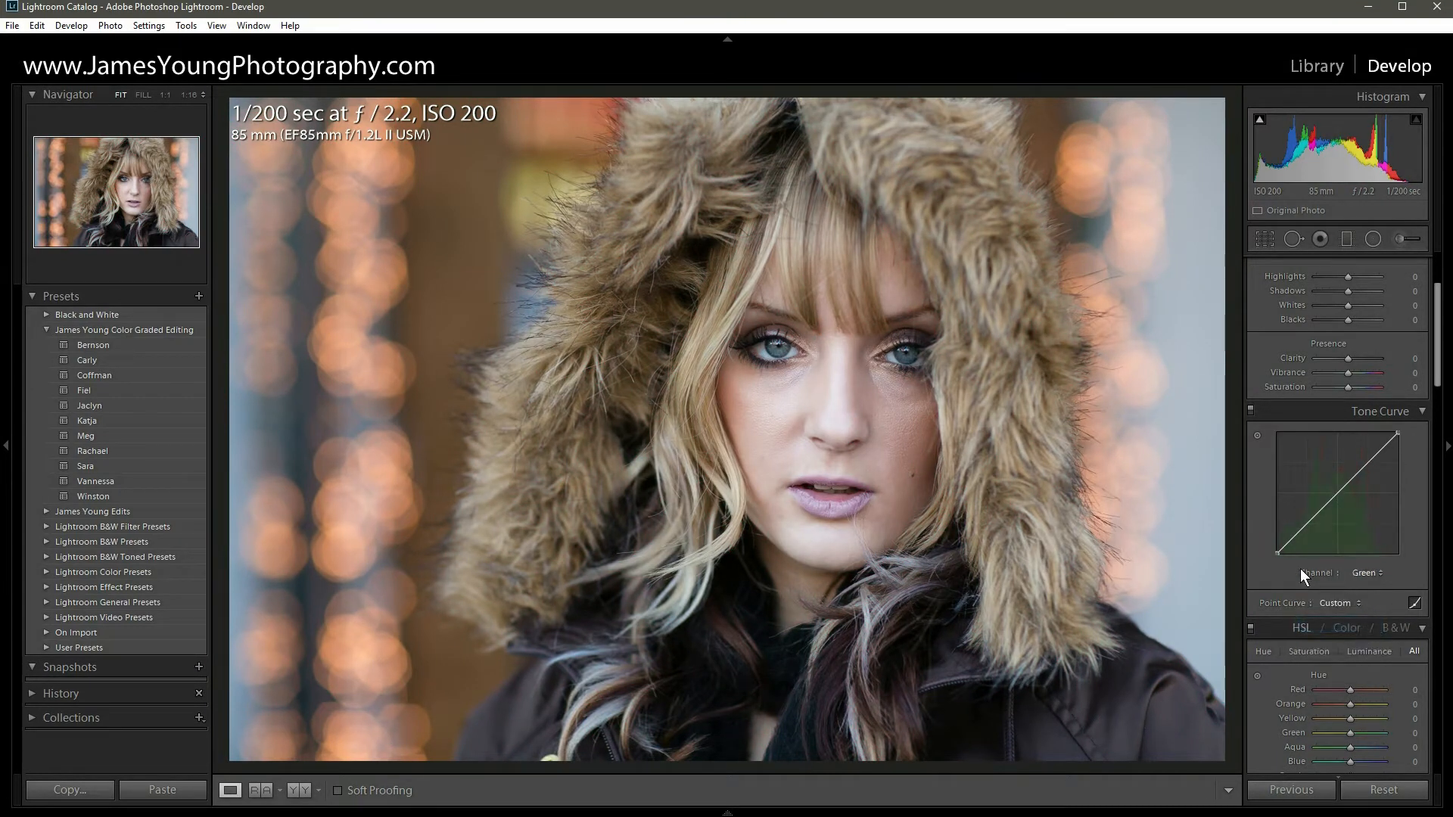
mouse_move(1277, 553)
mouse_down()
mouse_move(1277, 504)
mouse_move(1277, 553)
mouse_up()
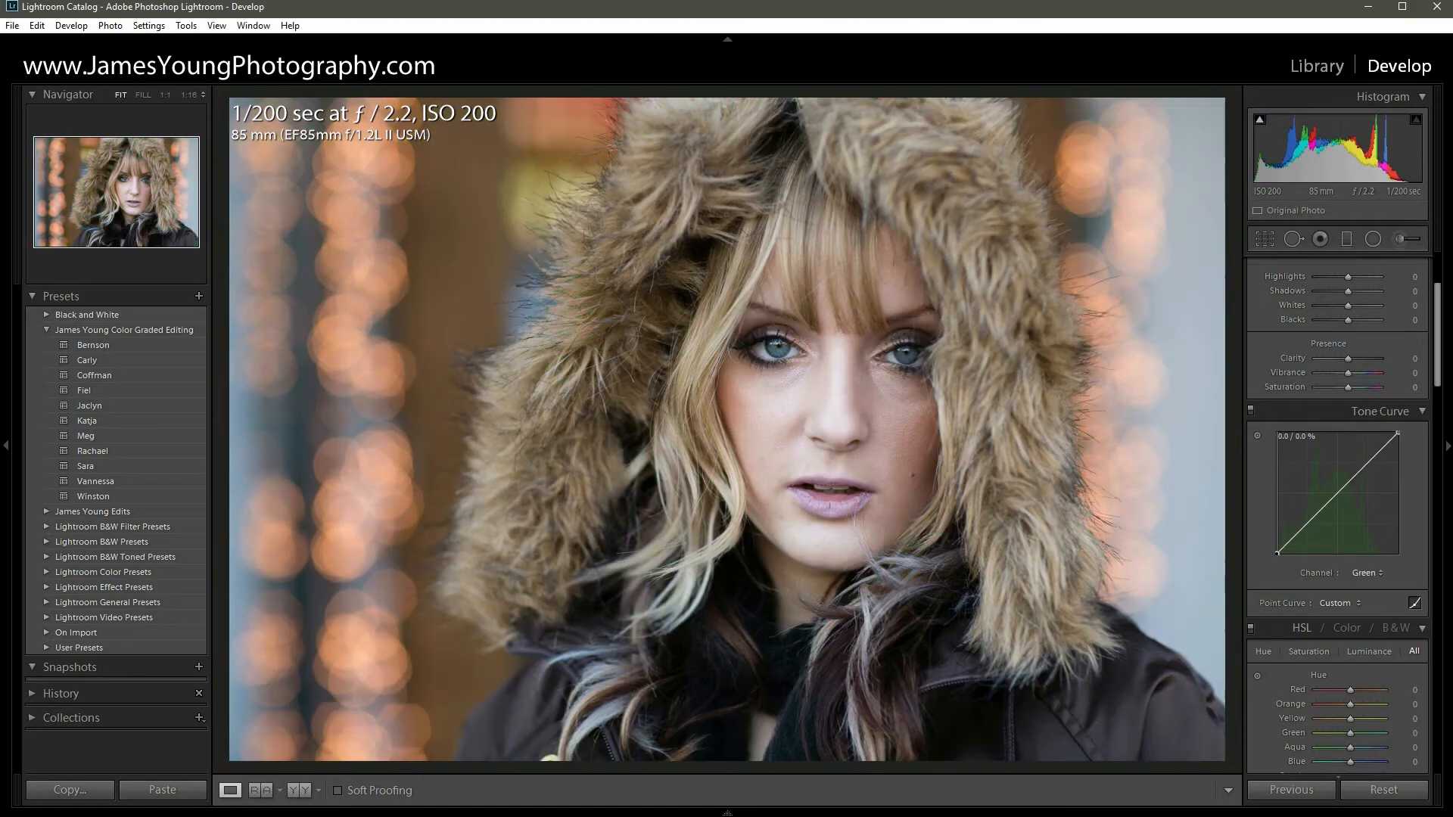
click(1305, 526)
Display the Blue channel's tone curve, then bring up the Split Toning settings
click(1360, 575)
click(1333, 641)
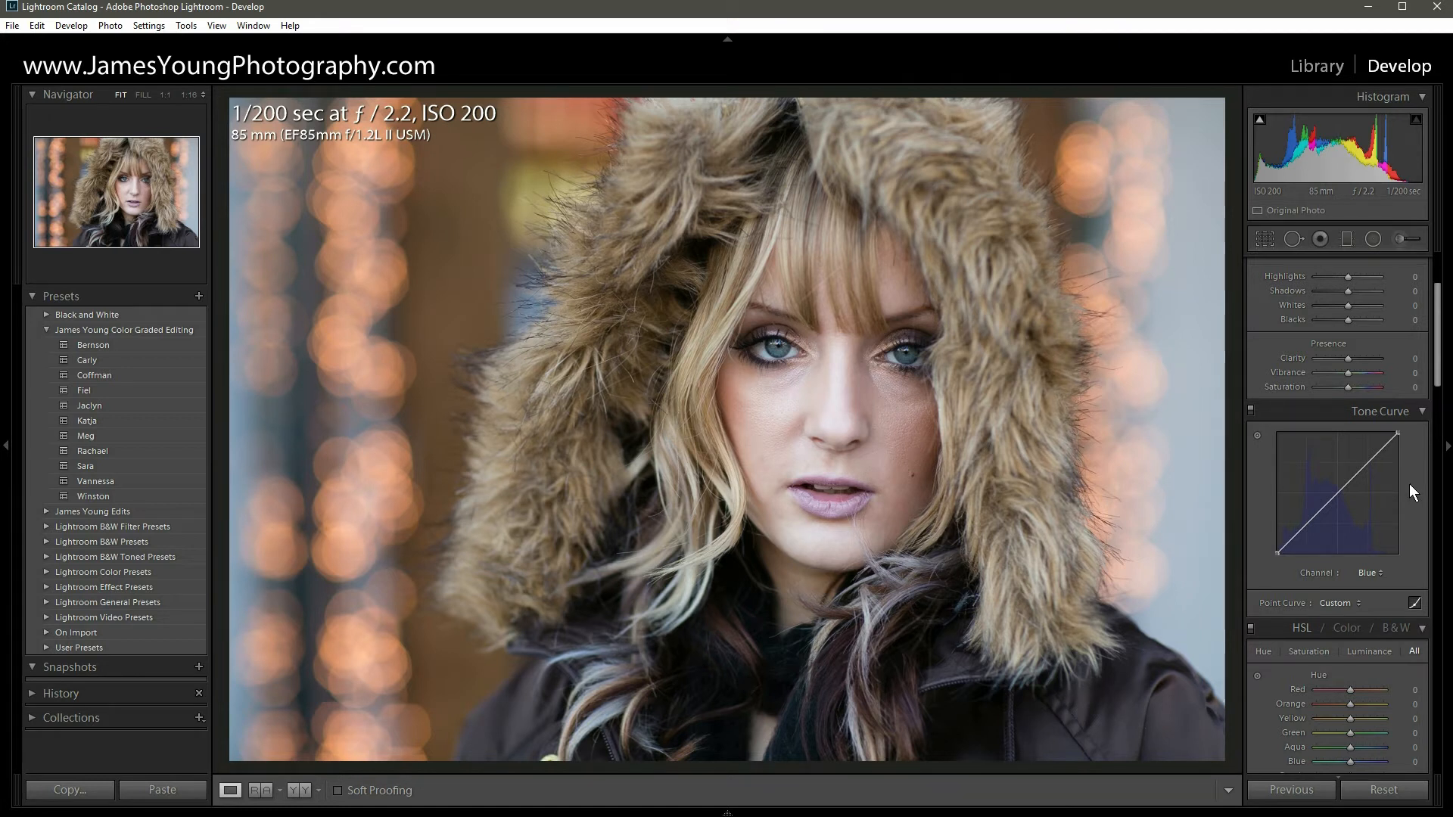
drag(1435, 344, 1435, 490)
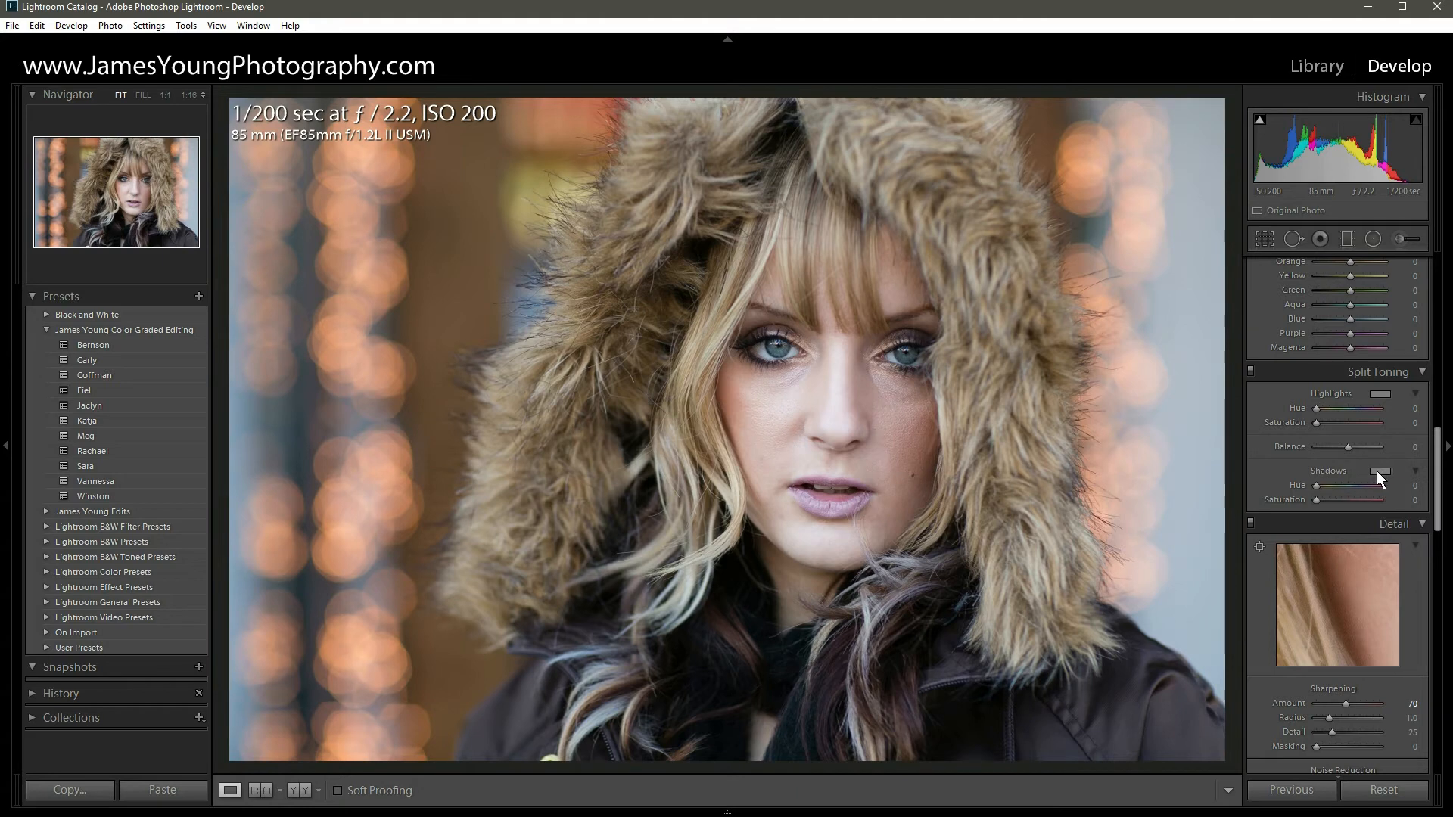
Try tinting the shadows blue in Split Toning with hue 238 and saturation 61, then reset both shadow values
click(1377, 471)
click(1244, 502)
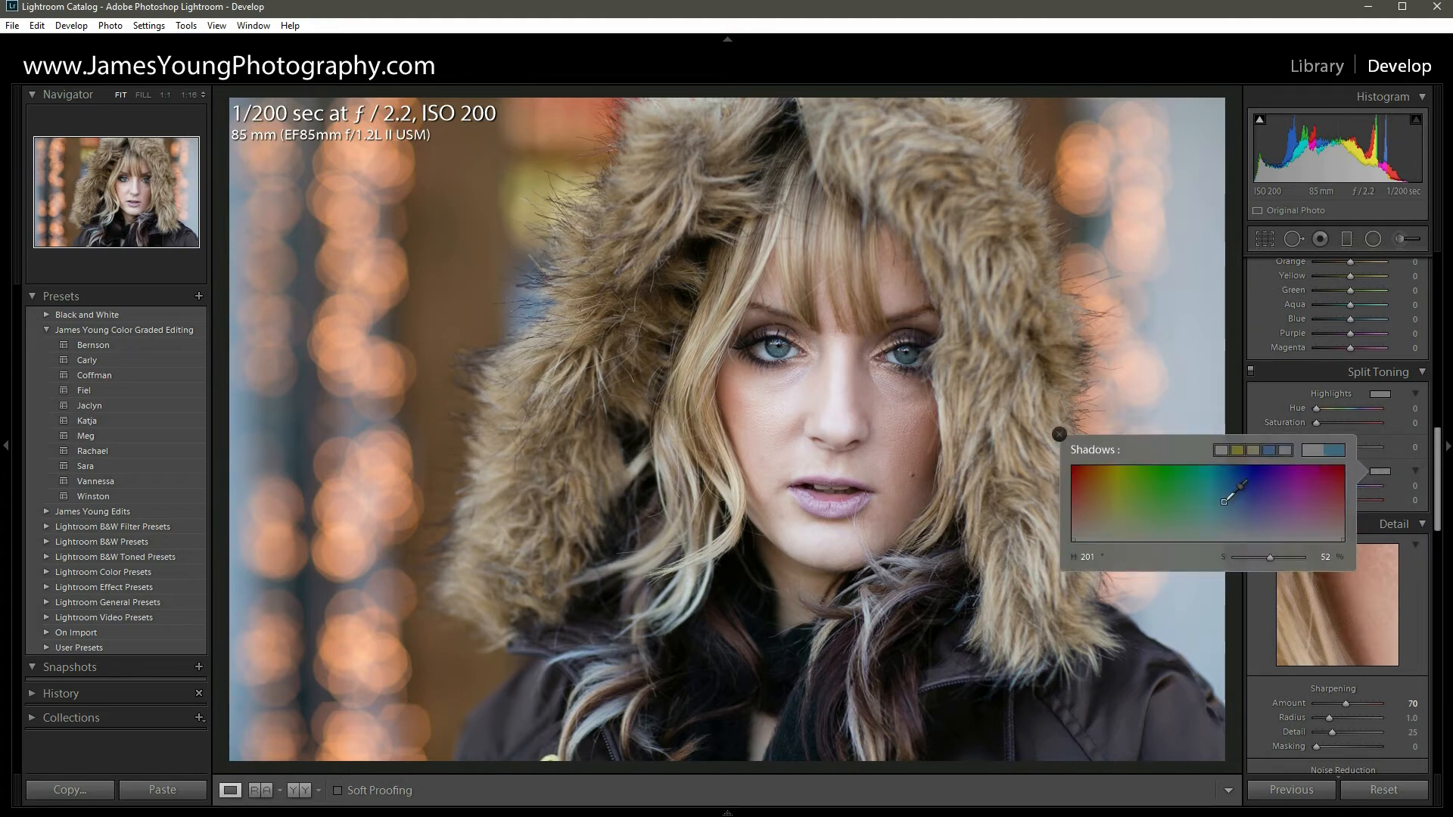
mouse_move(1245, 501)
mouse_down()
mouse_move(1236, 511)
mouse_move(1253, 473)
mouse_move(1259, 493)
mouse_up()
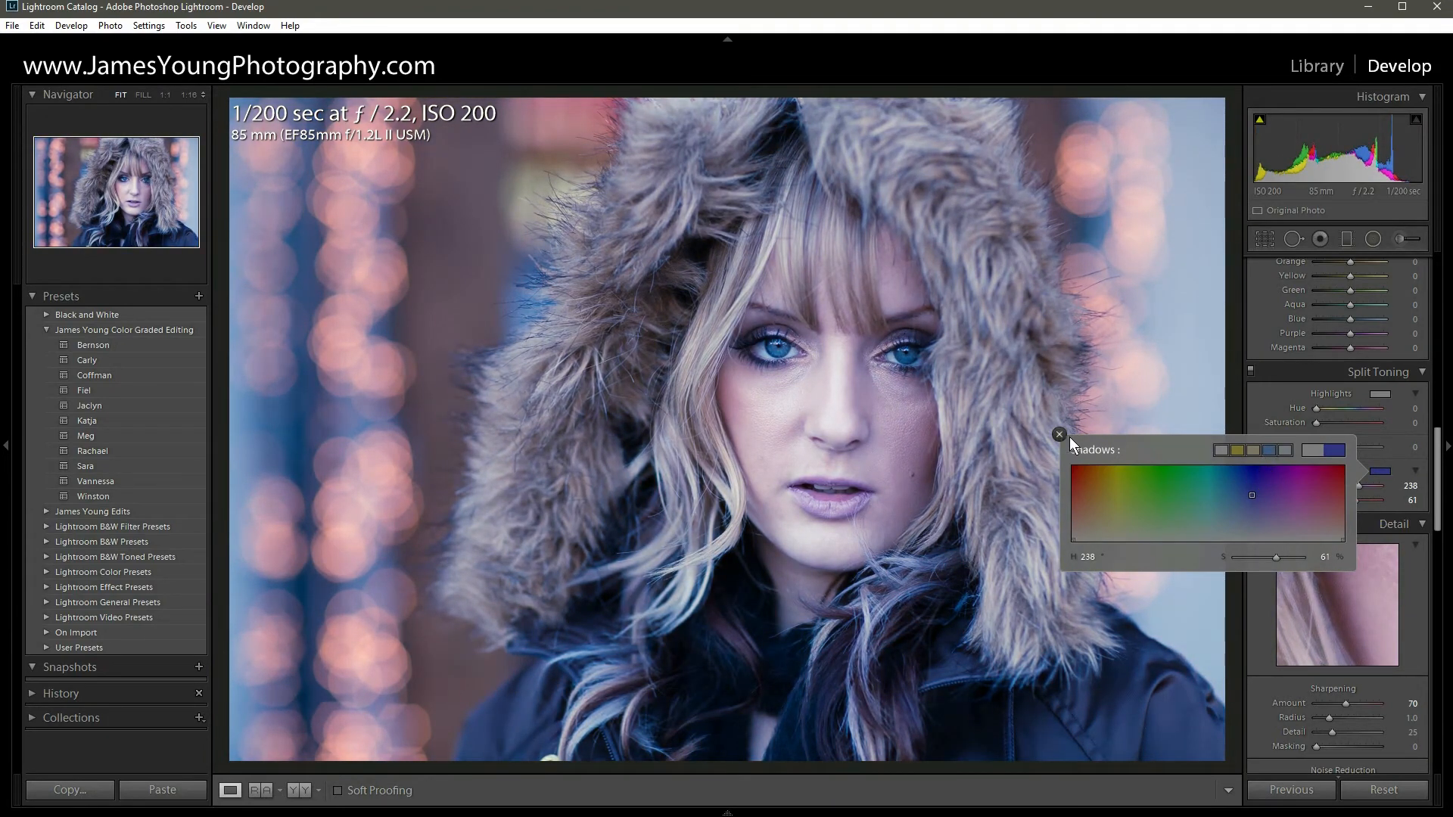
click(1067, 437)
click(1066, 433)
double_click(1356, 499)
double_click(1355, 489)
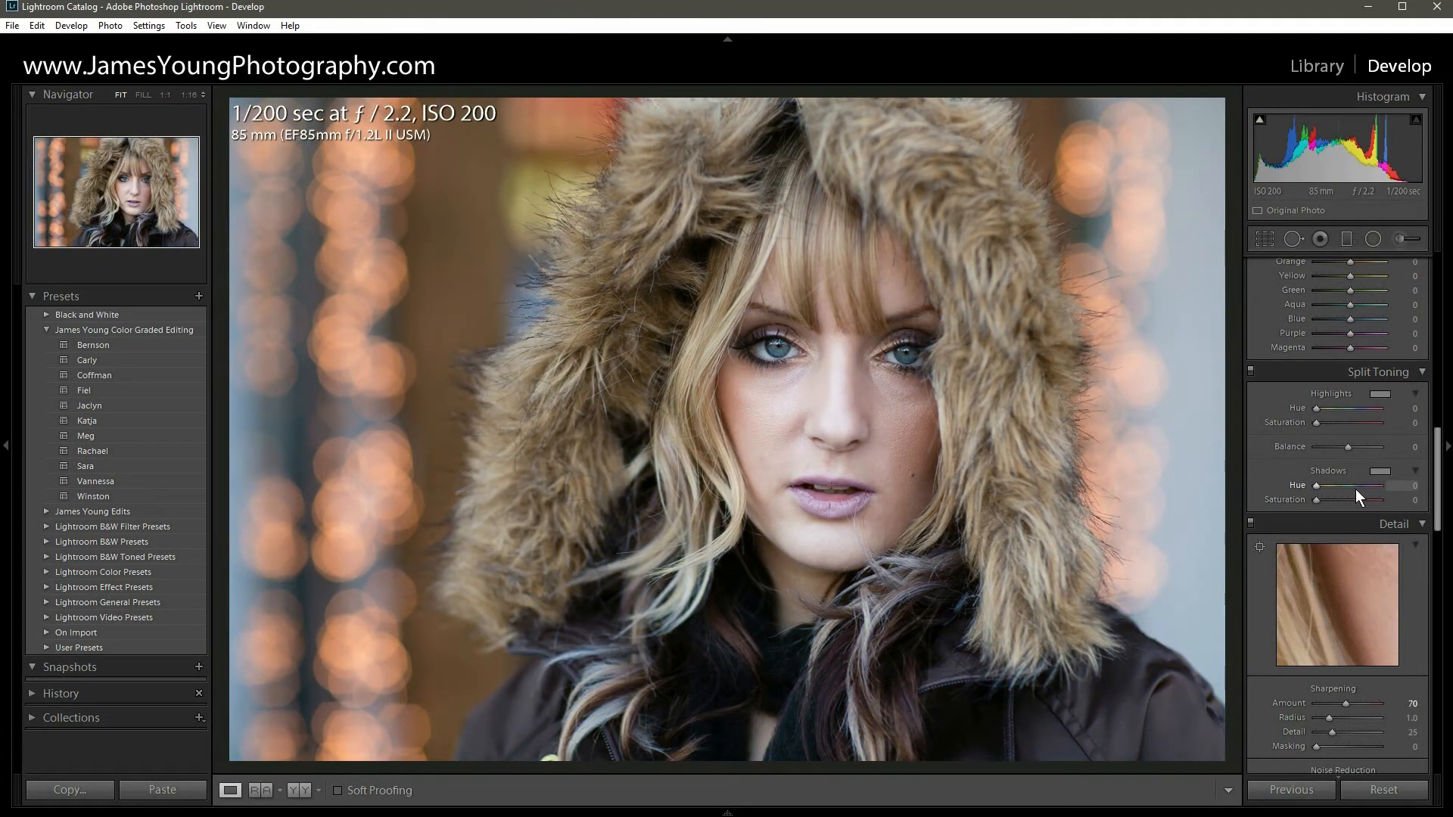
Try anchoring the midtones and raising the shadows on the Blue channel's tone curve, then remove both points
drag(1439, 484, 1439, 342)
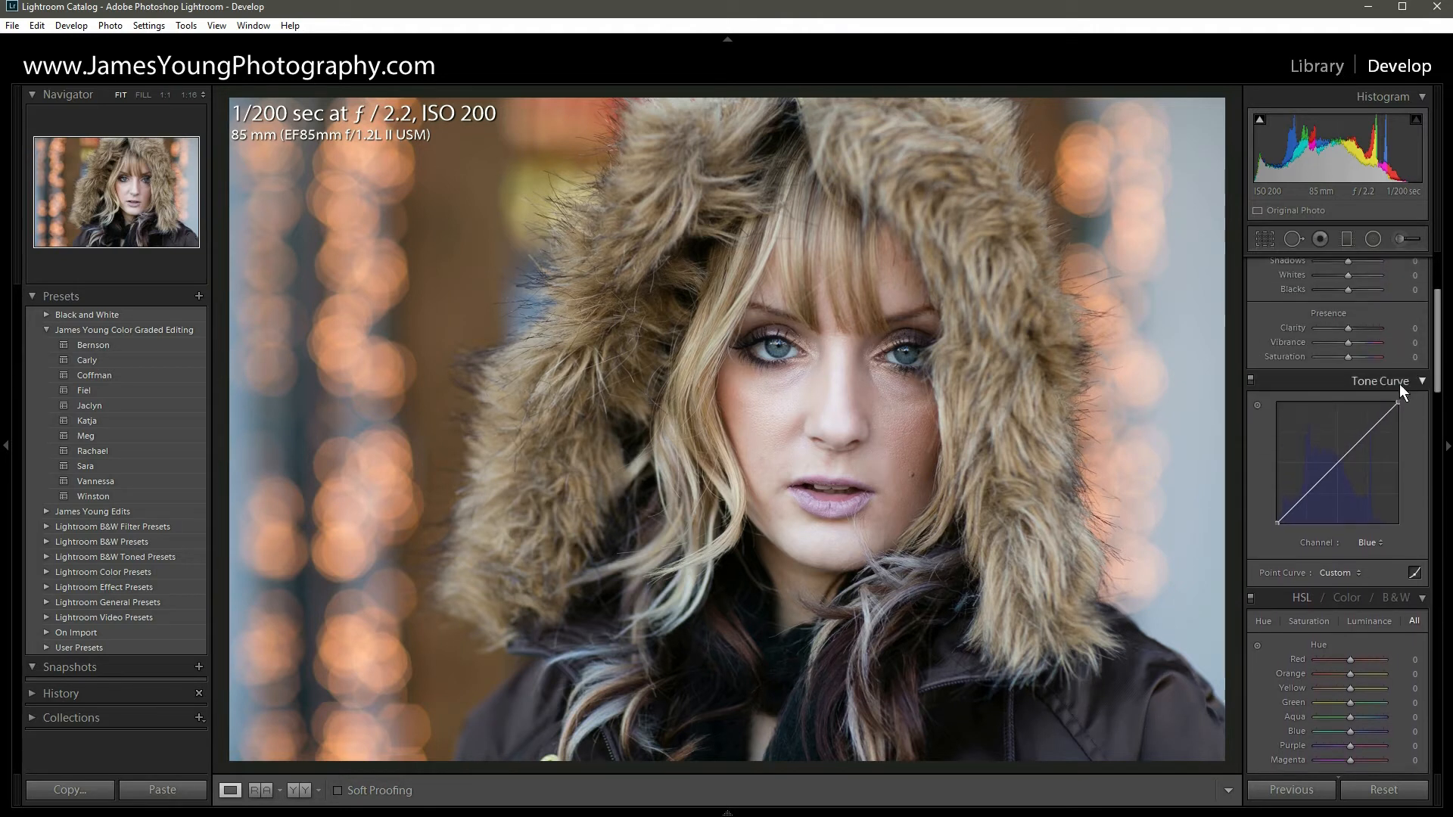
click(1336, 465)
drag(1307, 492, 1307, 477)
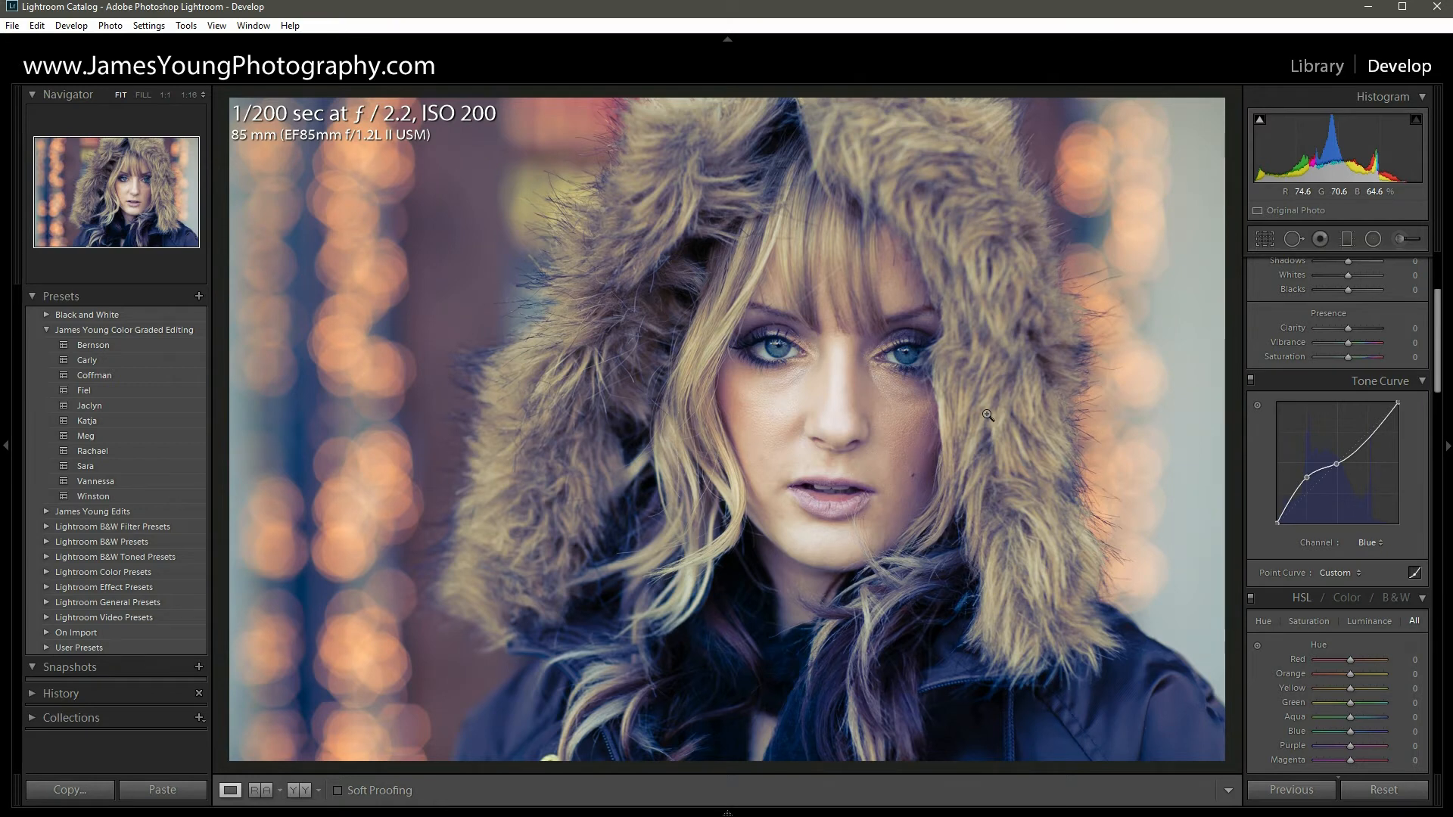
drag(1307, 477, 1304, 473)
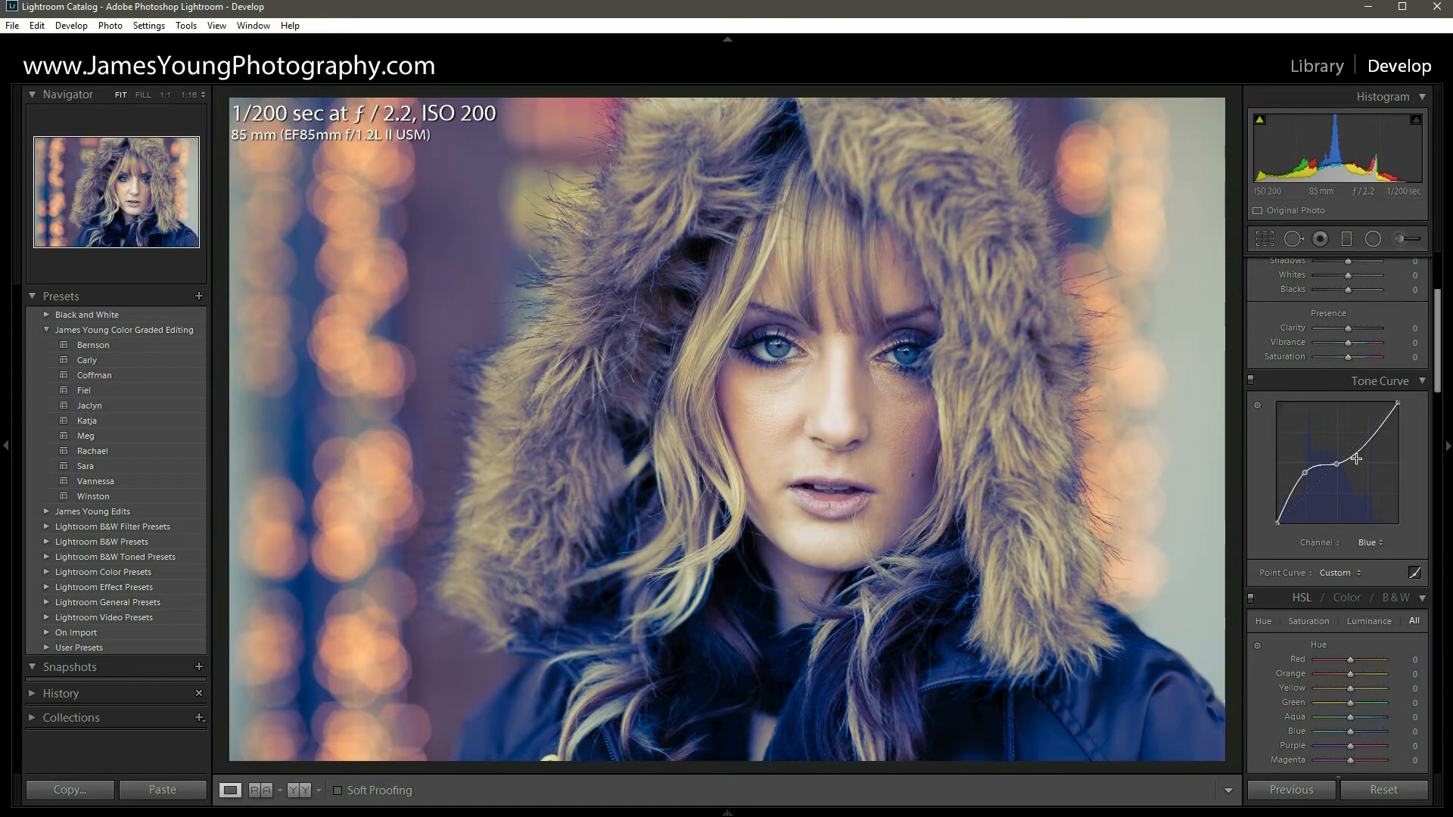
double_click(1305, 472)
double_click(1337, 464)
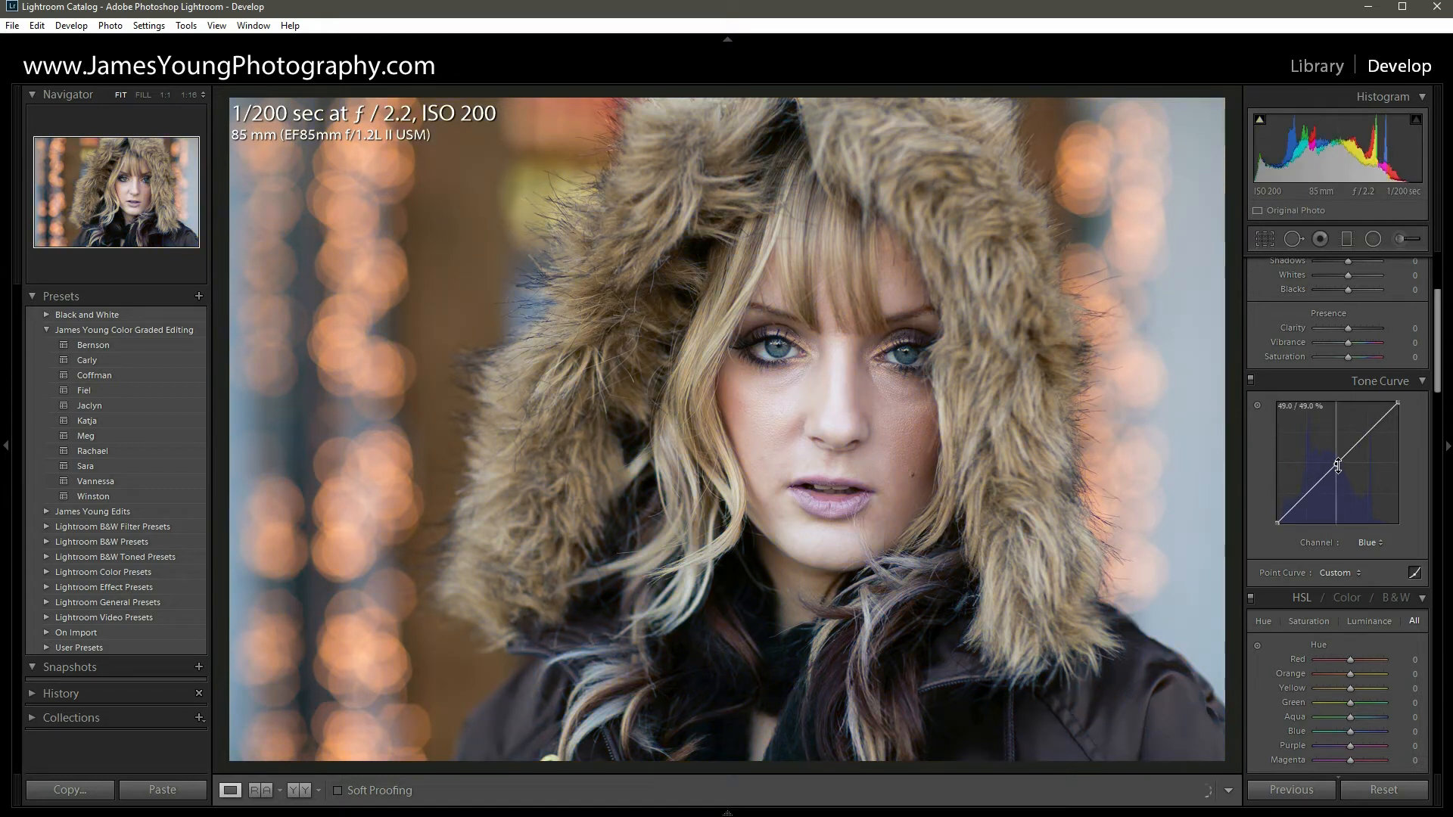
Display the RGB tone curve and review the graded portrait's Basic, HSL and Split Toning settings and the curve's raised black point
click(1370, 542)
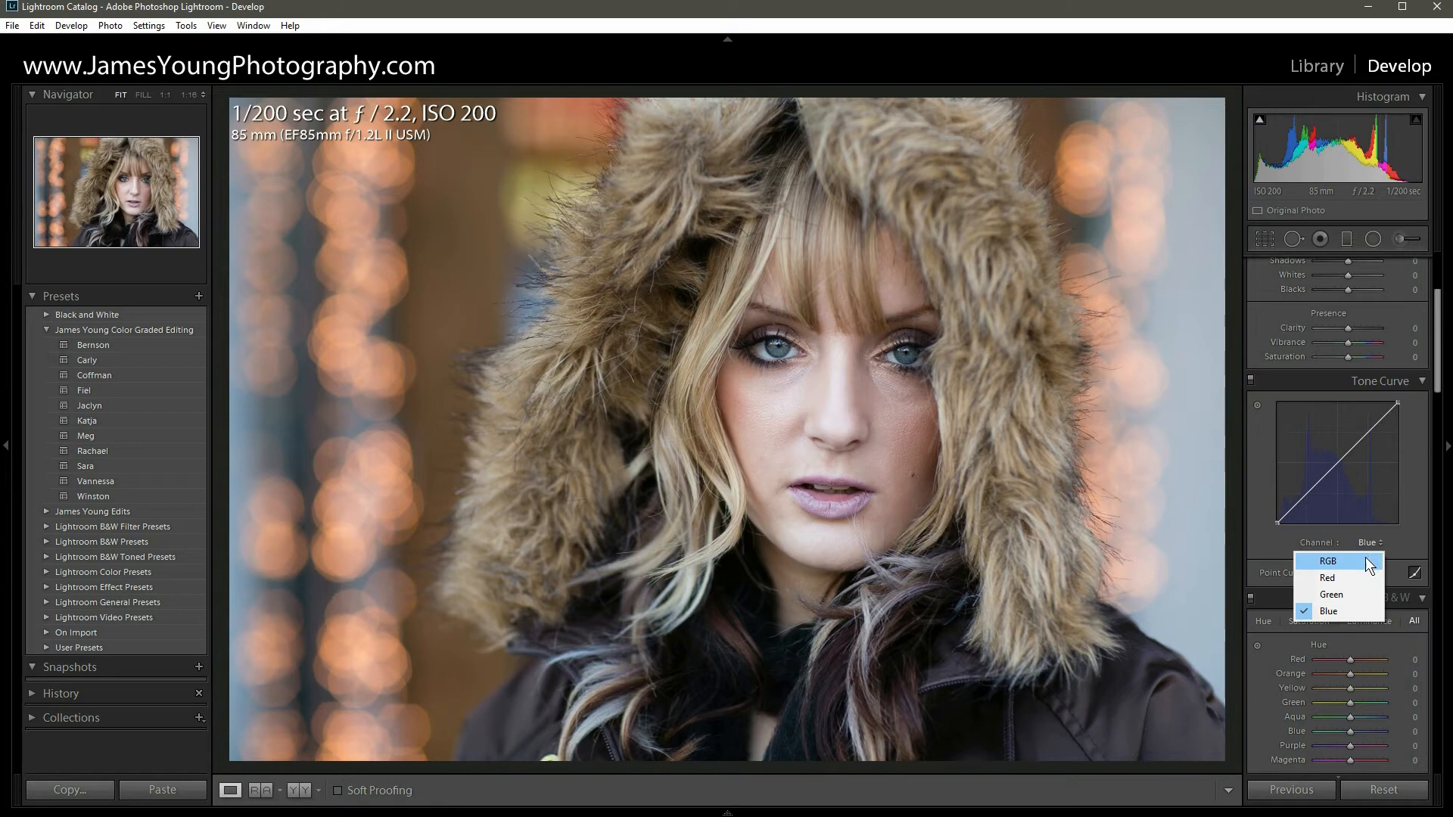
click(1364, 560)
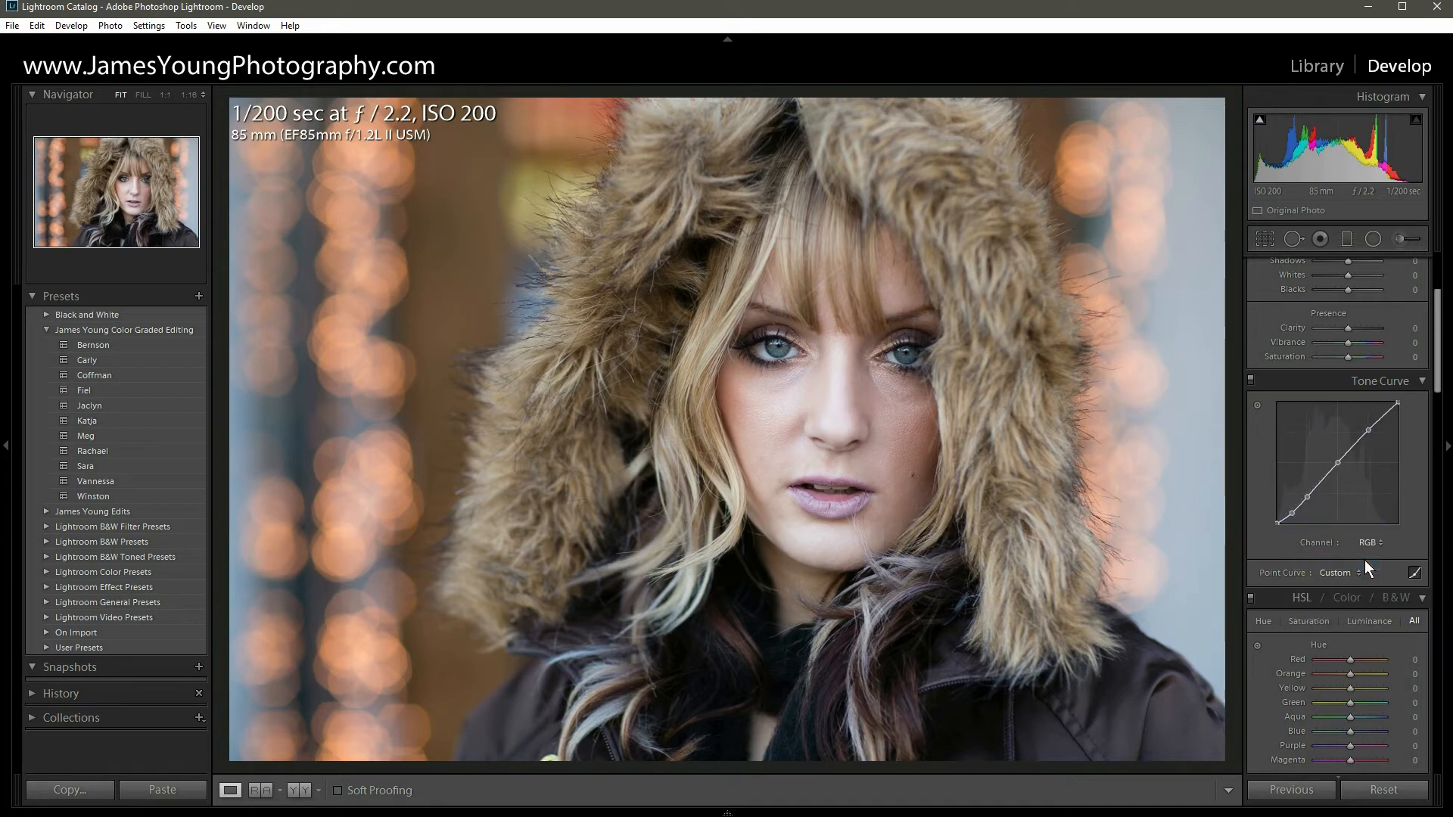
scroll(1365, 556, up, 3)
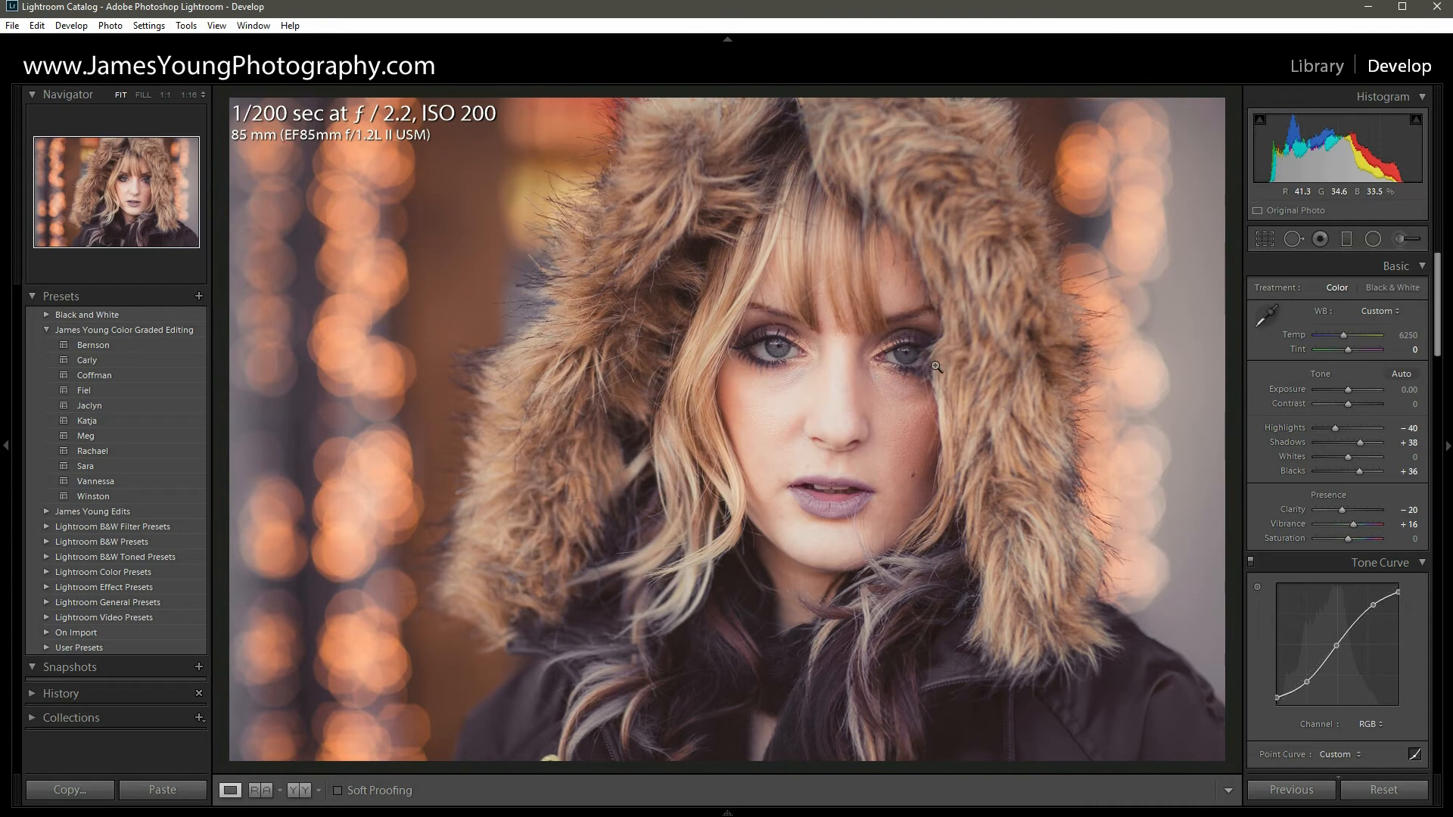
drag(1439, 295, 1436, 396)
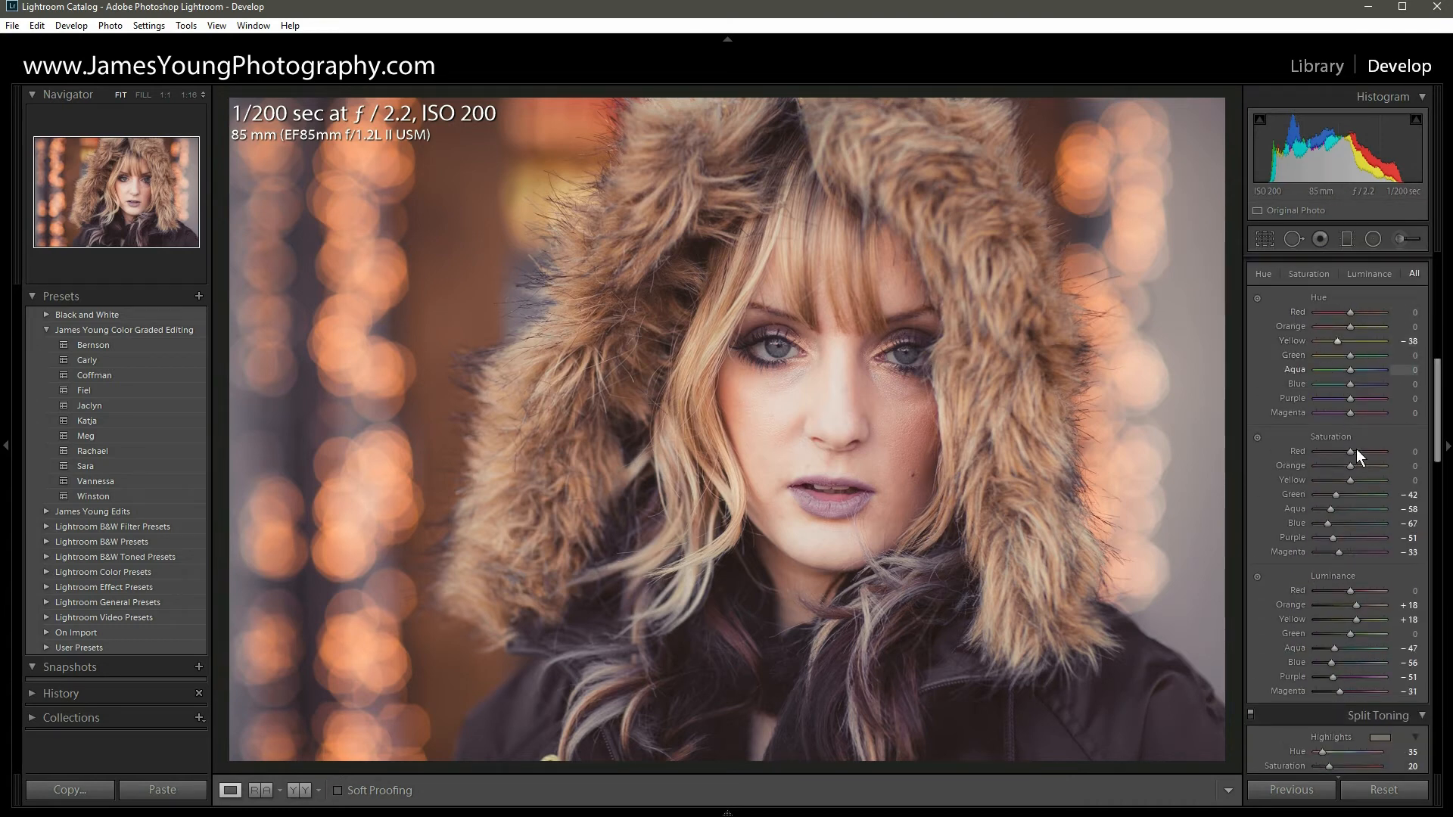
scroll(1436, 409, down, 5)
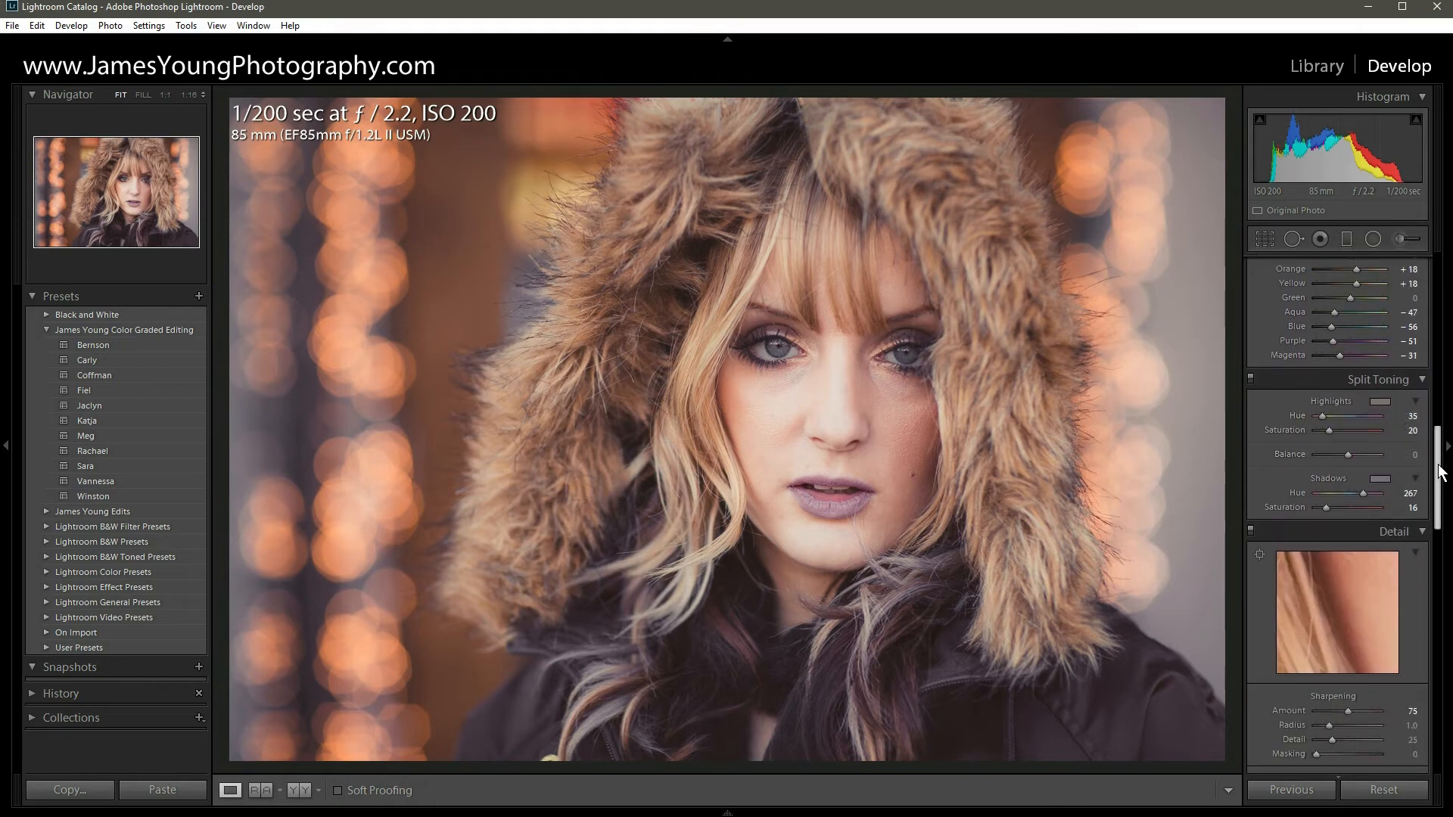
drag(1439, 470, 1437, 326)
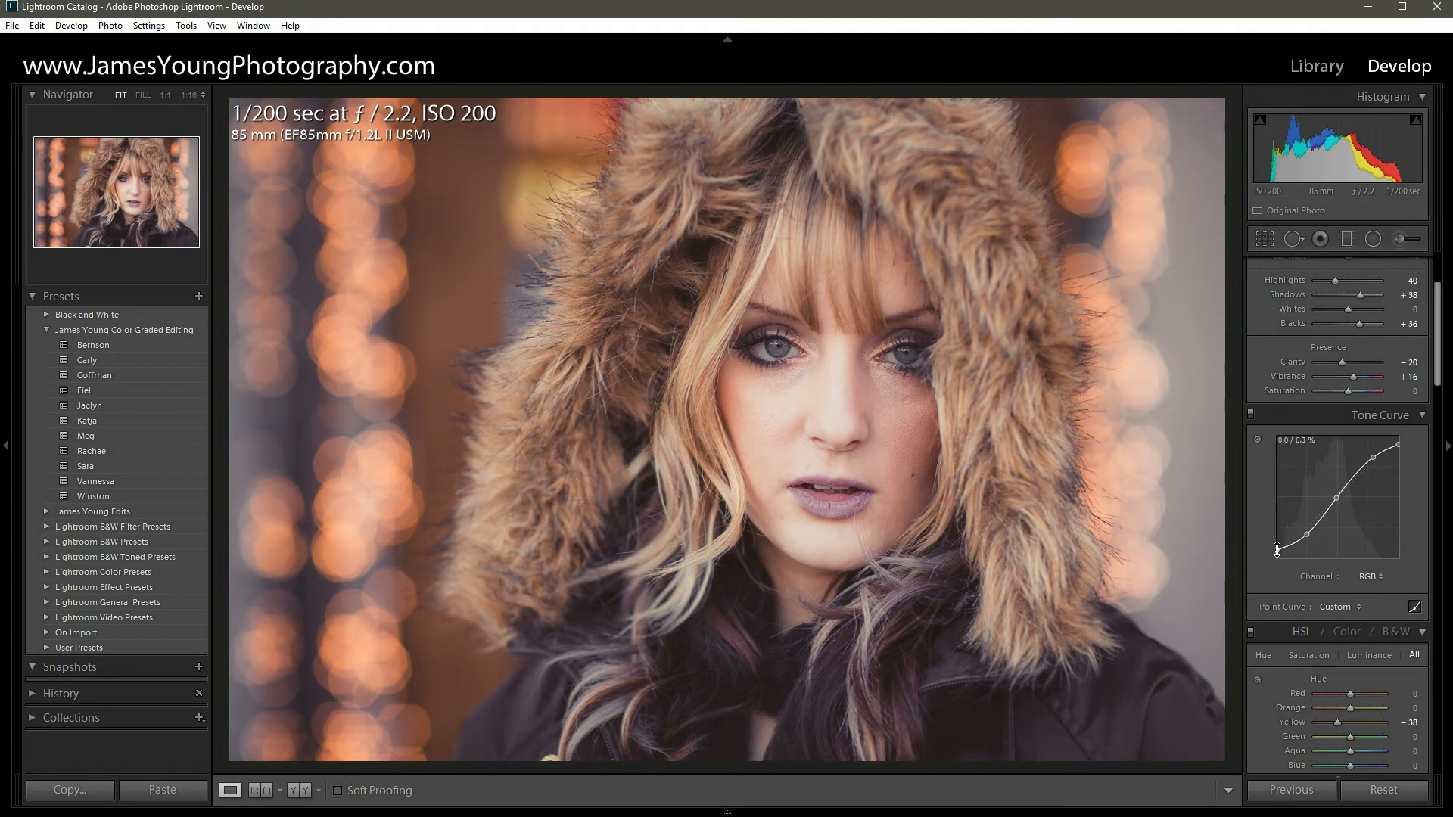
drag(1276, 550, 1278, 550)
Try lifting the black point of the Red channel's tone curve to nearly half height, and undo the change
click(1374, 577)
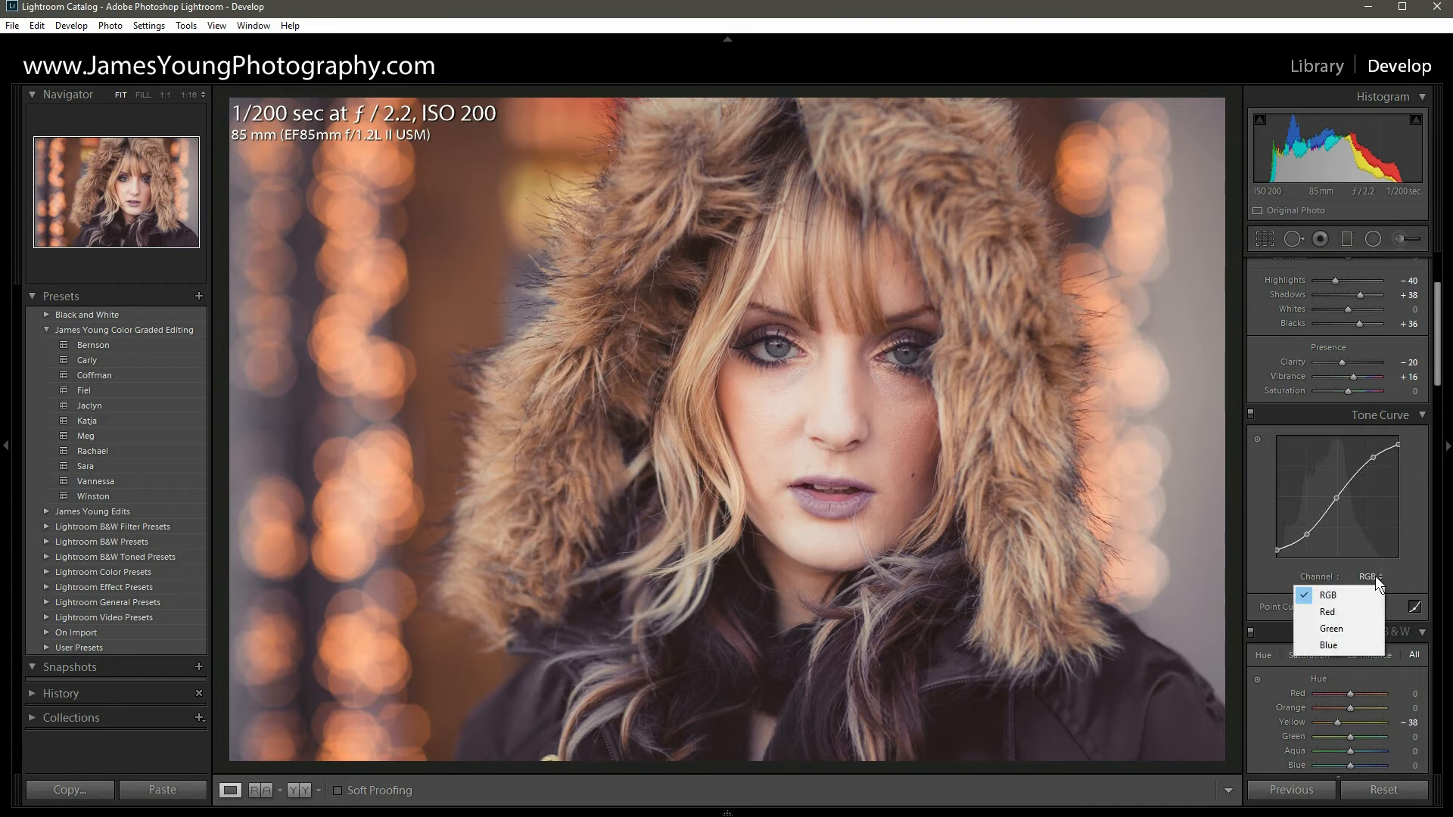
click(1368, 607)
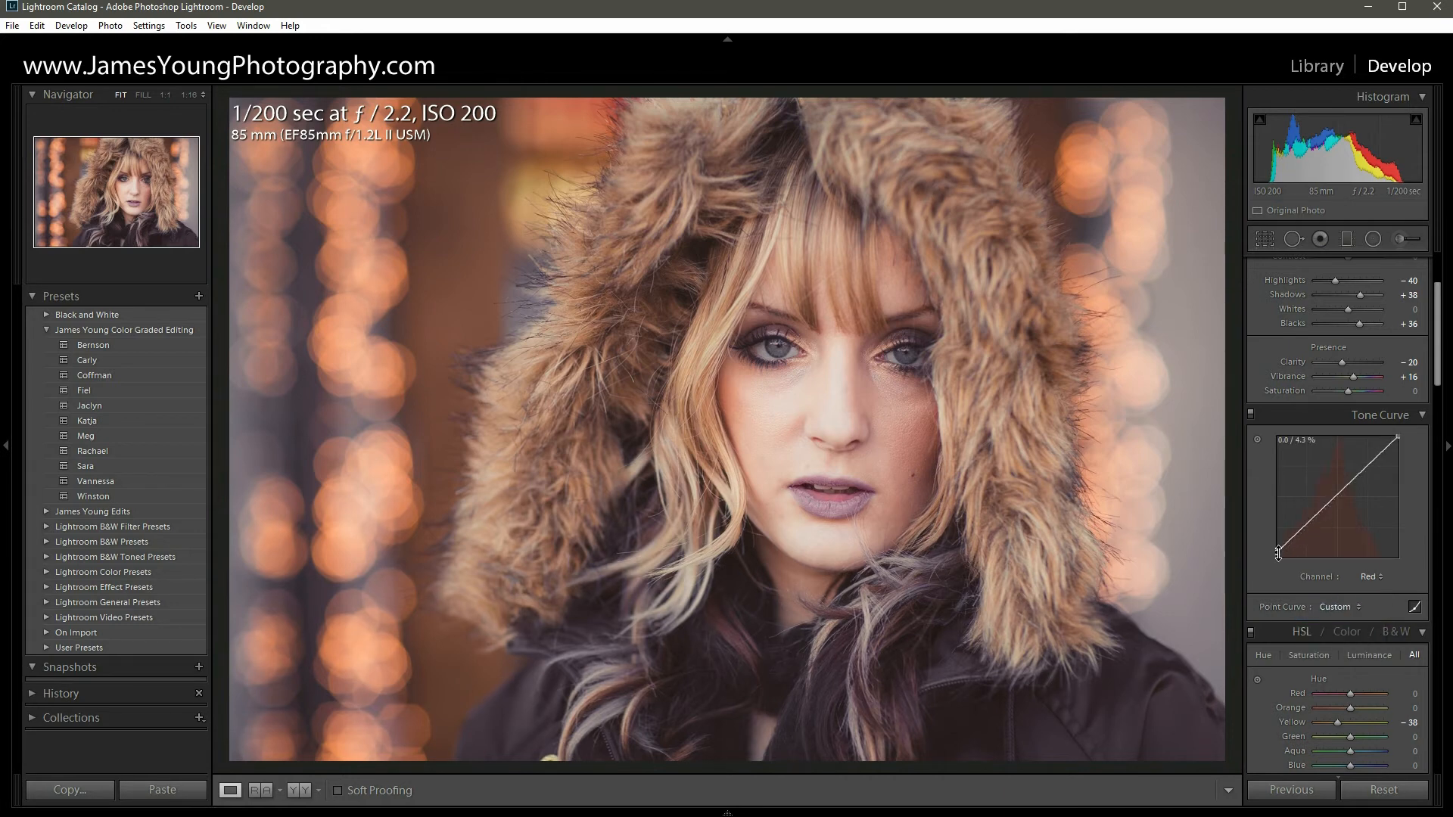
drag(1278, 554, 1277, 499)
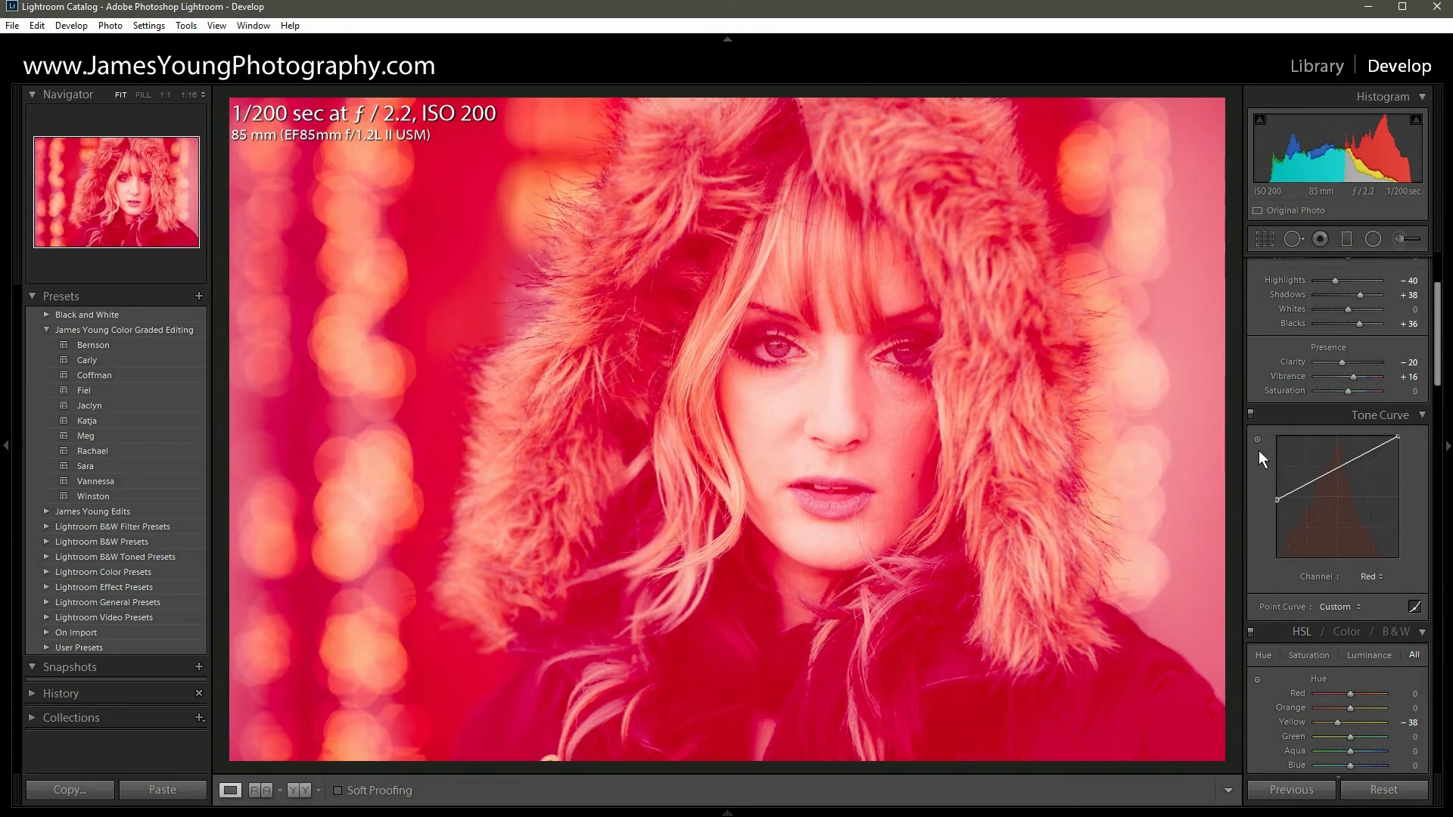
key(ctrl+z)
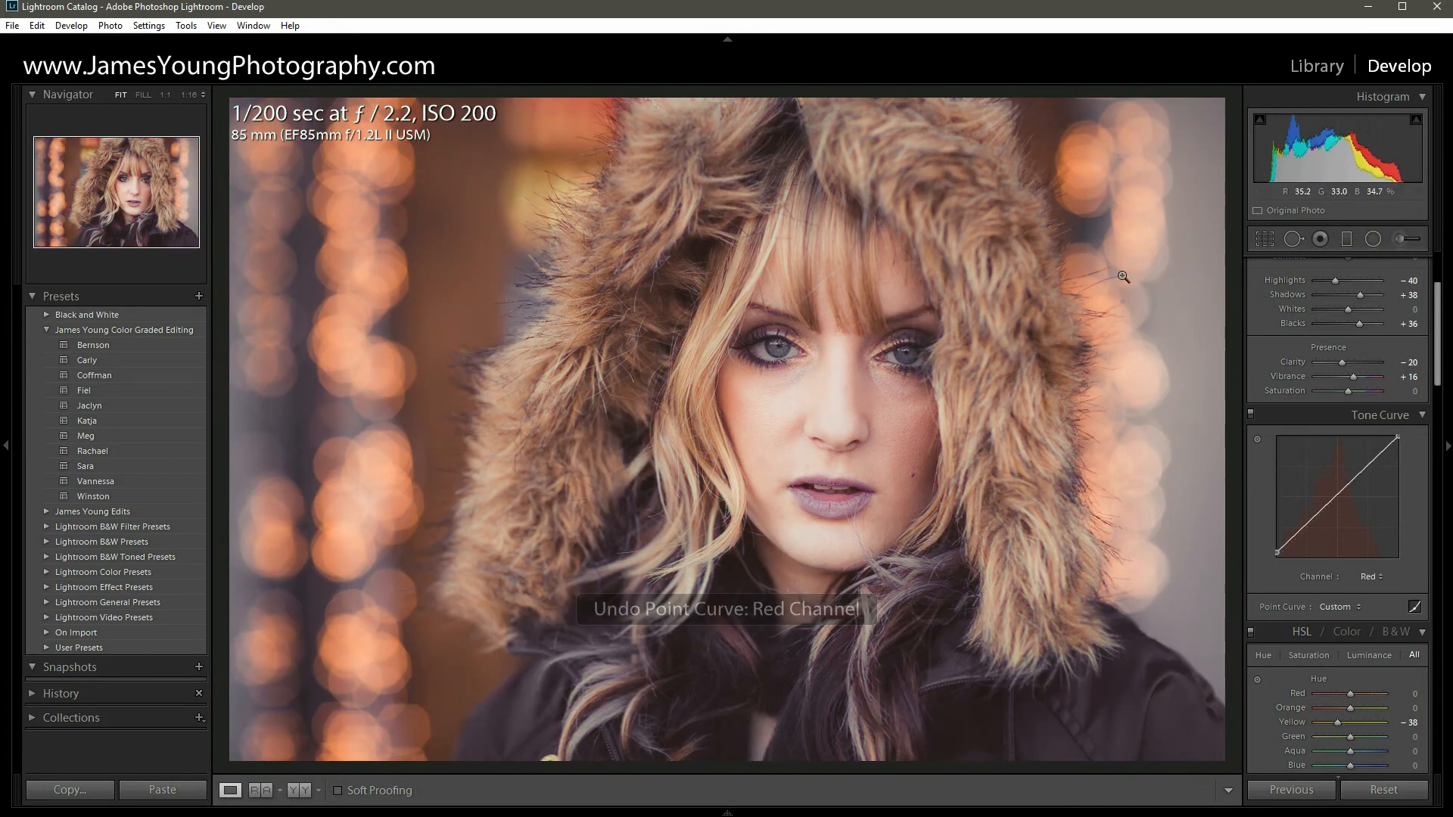
Try lifting the Green channel's black point and adding a shadow point to its tone curve, and undo both changes
click(1368, 578)
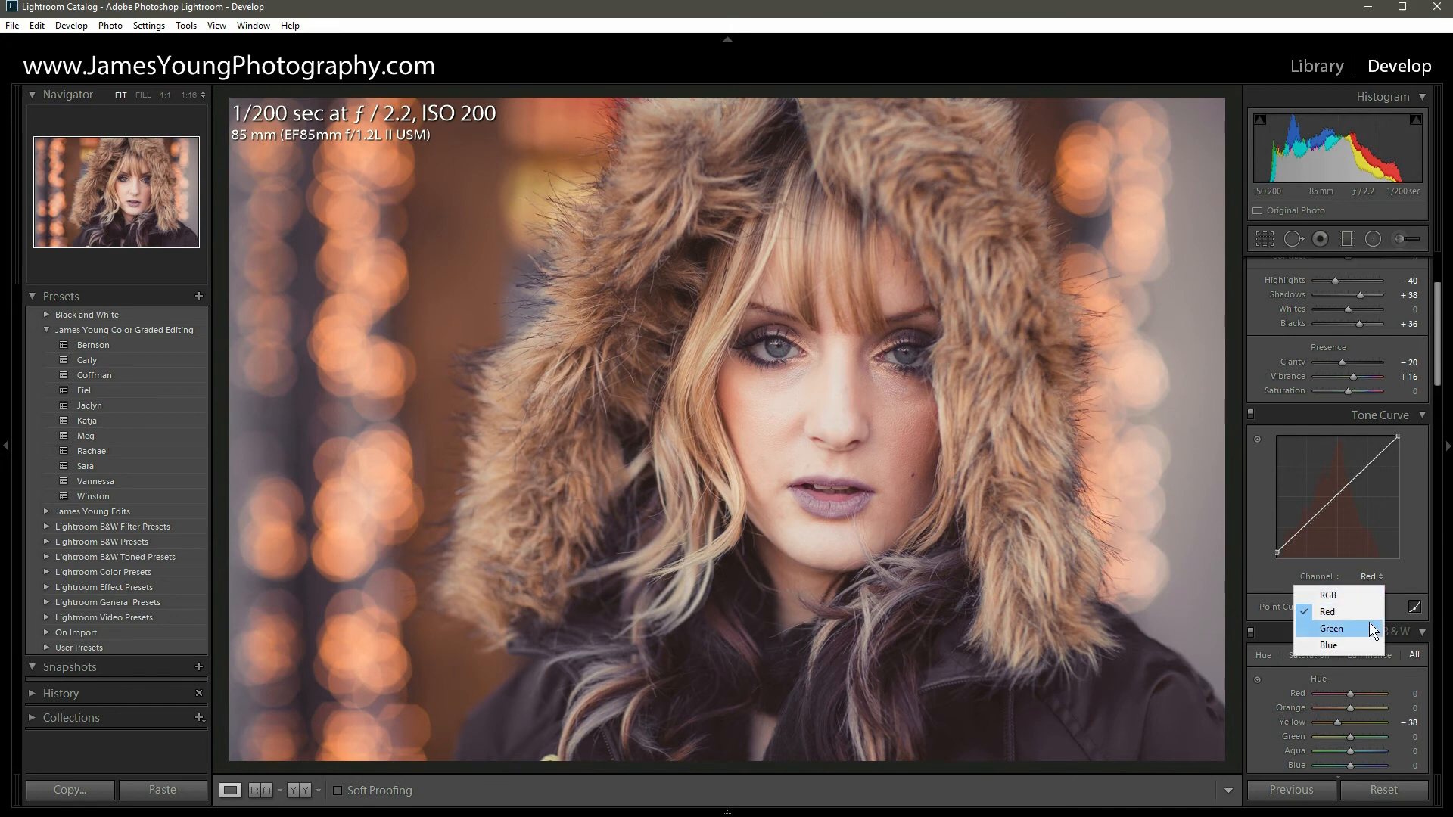
click(1368, 624)
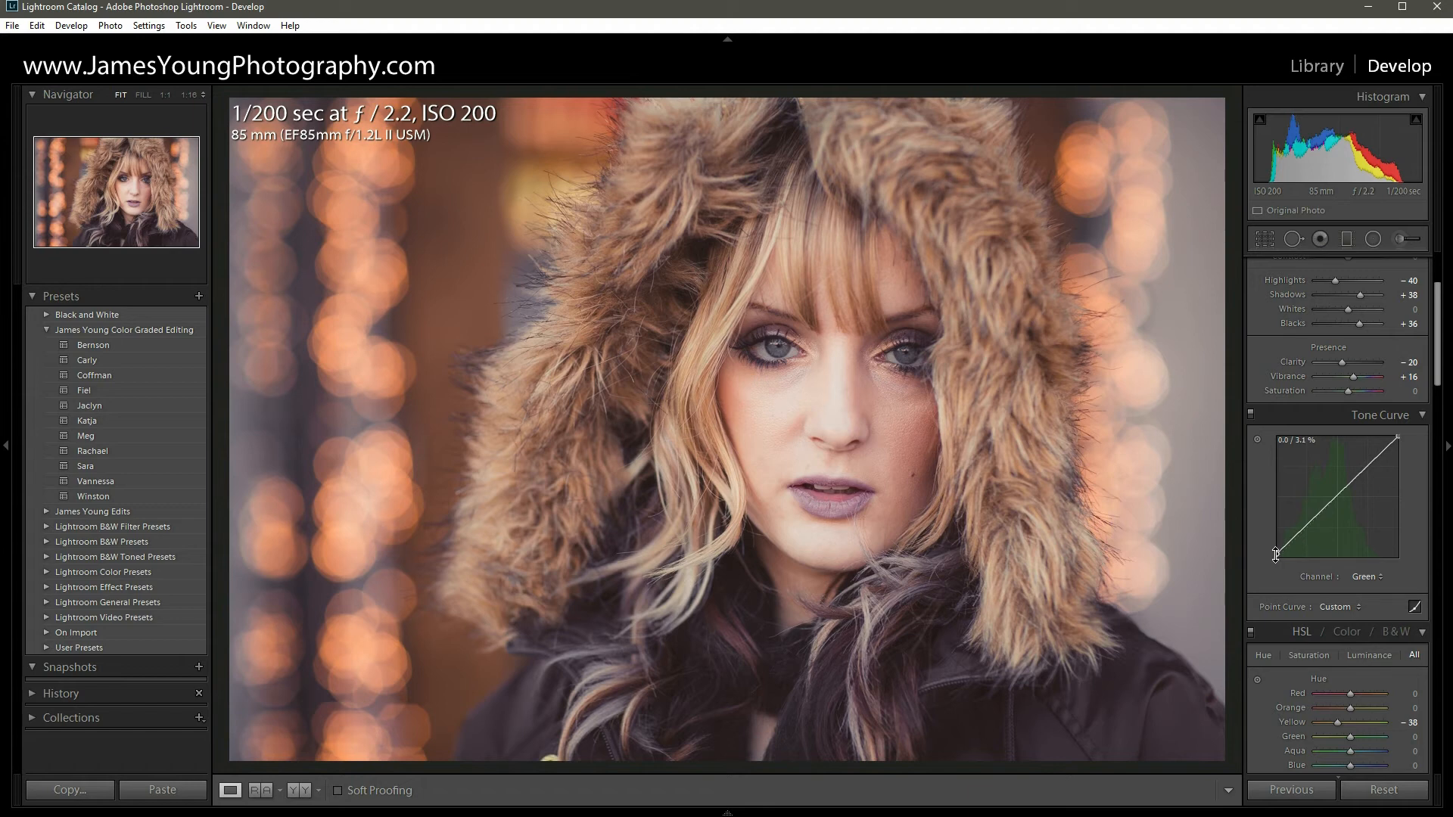
drag(1275, 555, 1321, 507)
key(ctrl+z)
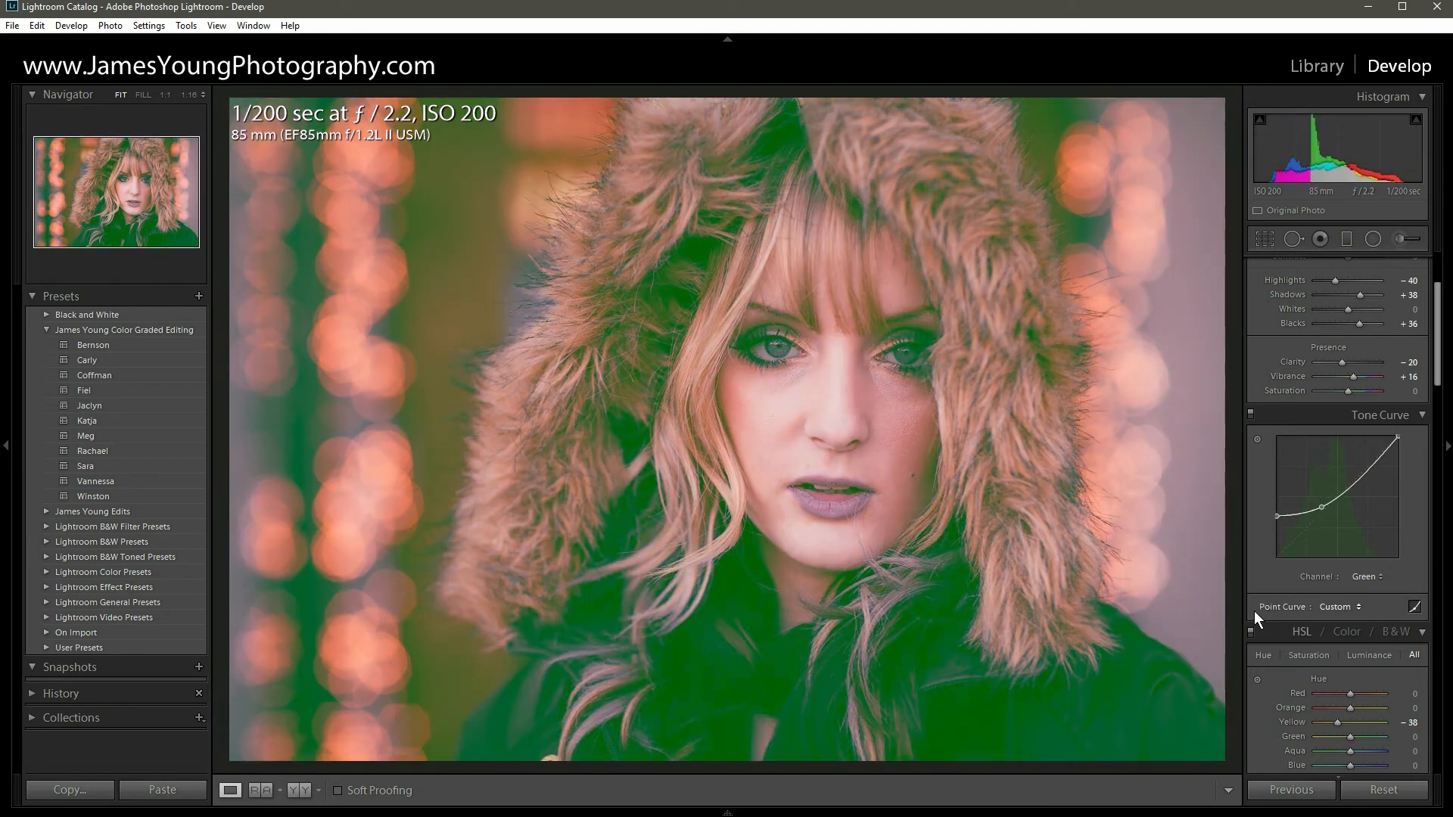
key(ctrl+z)
key(ctrl+z)
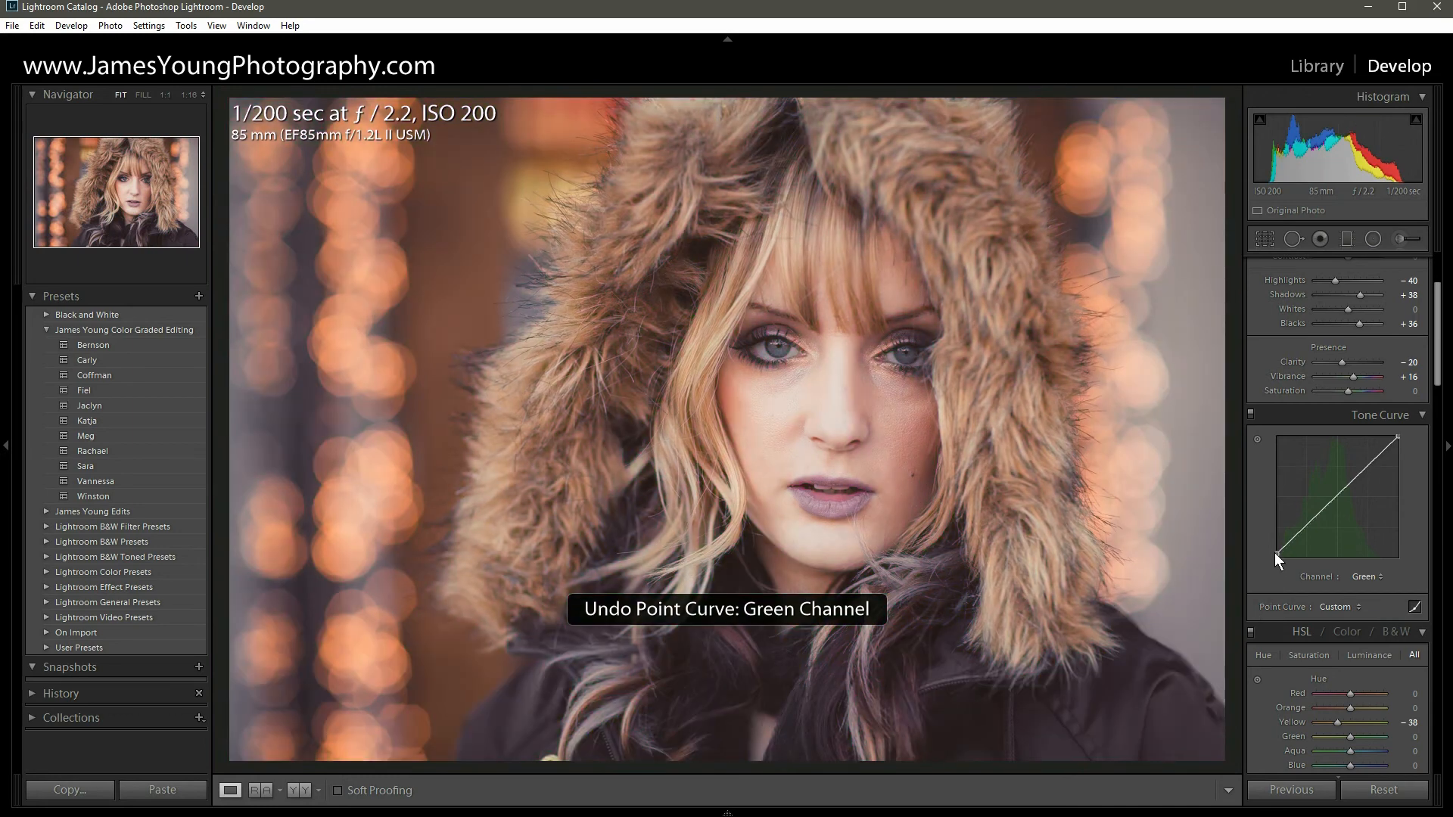
Examine the tone curves of the Blue, Green and Red channels in turn, and return to the RGB curve
click(1368, 578)
click(1374, 647)
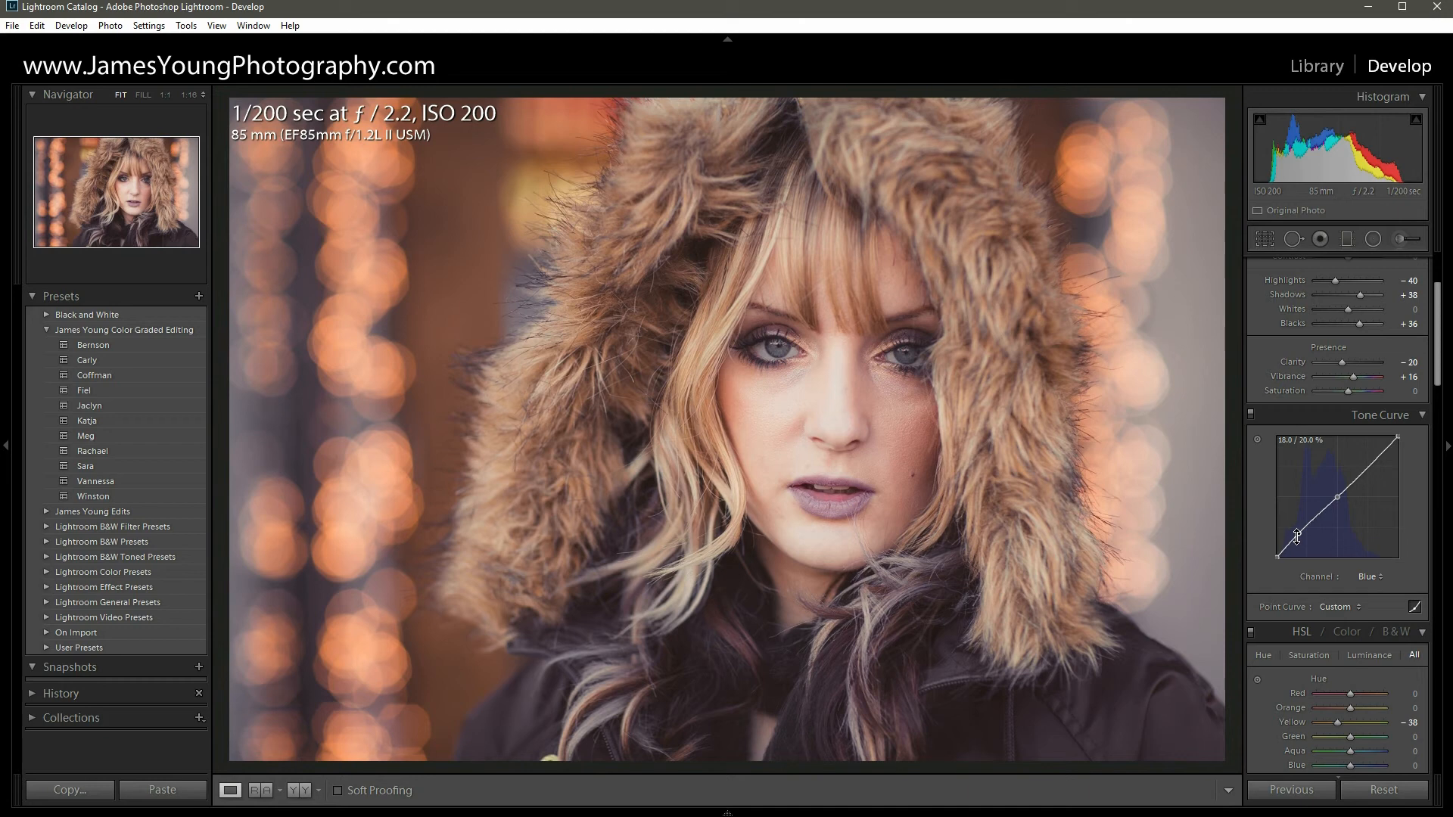
click(1374, 574)
click(1351, 628)
click(1371, 578)
click(1351, 609)
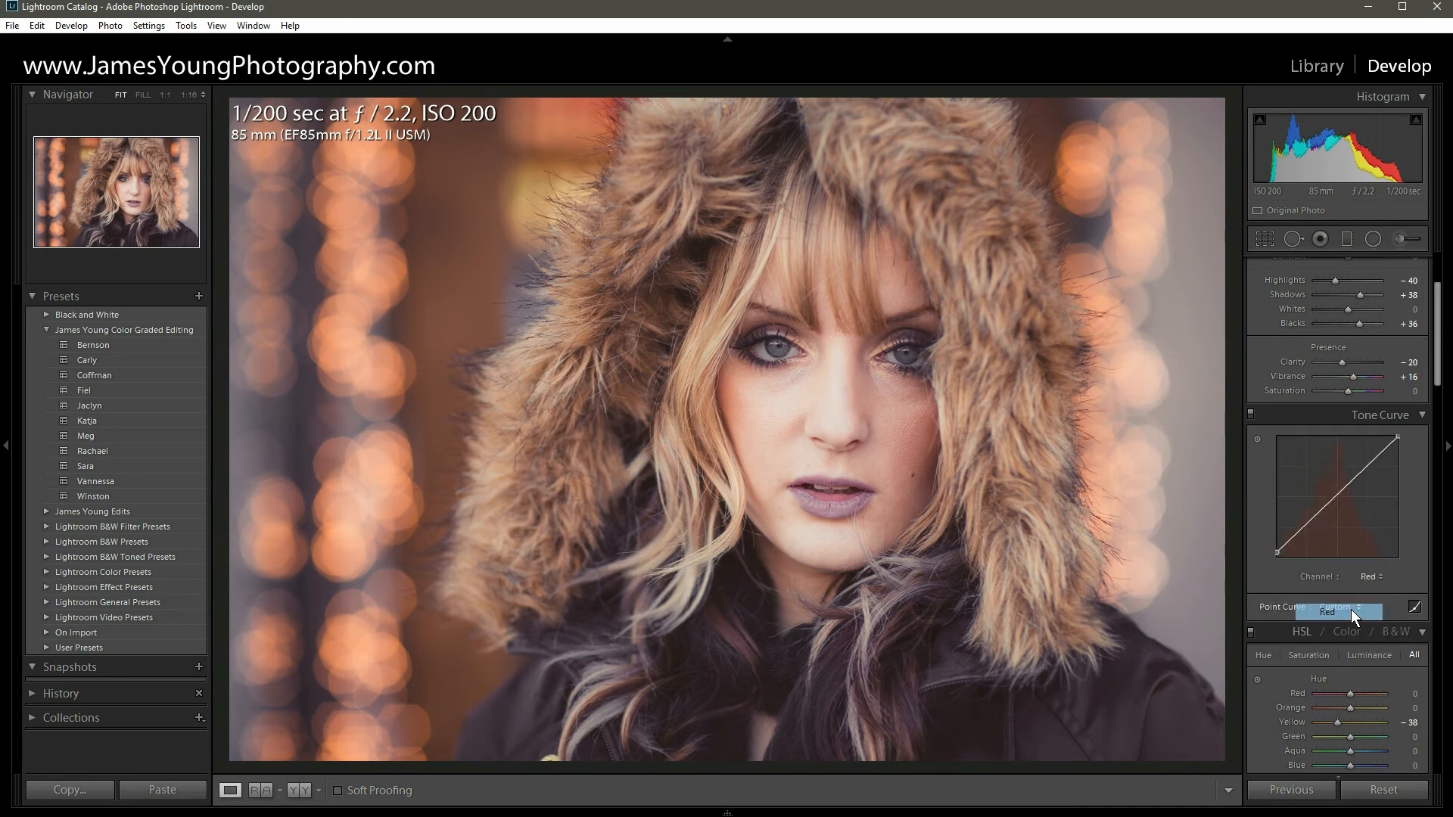
click(1368, 578)
click(1364, 595)
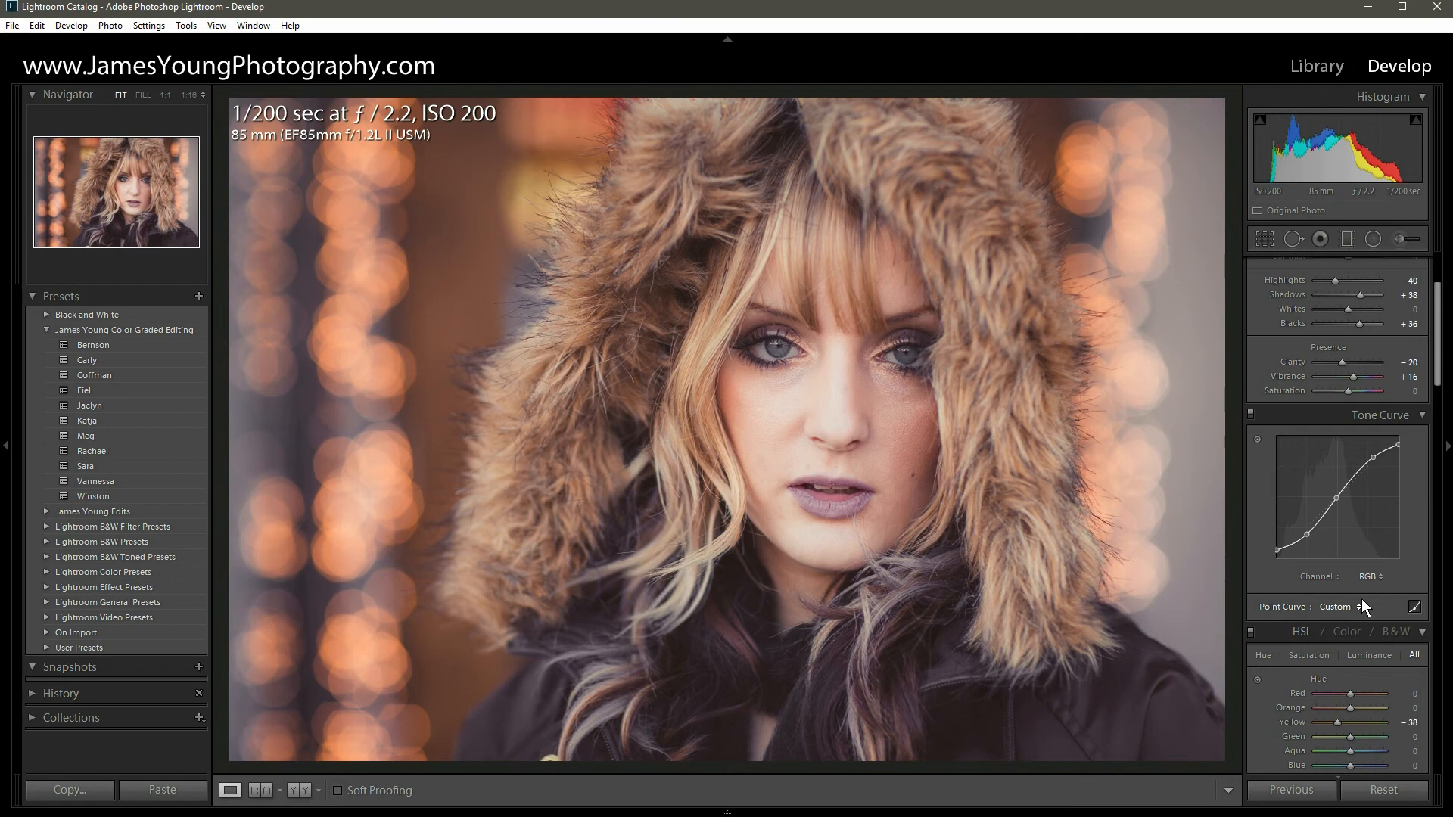
Toggle the Tone Curve adjustments off and on to compare the portrait, leaving them disabled
click(1249, 414)
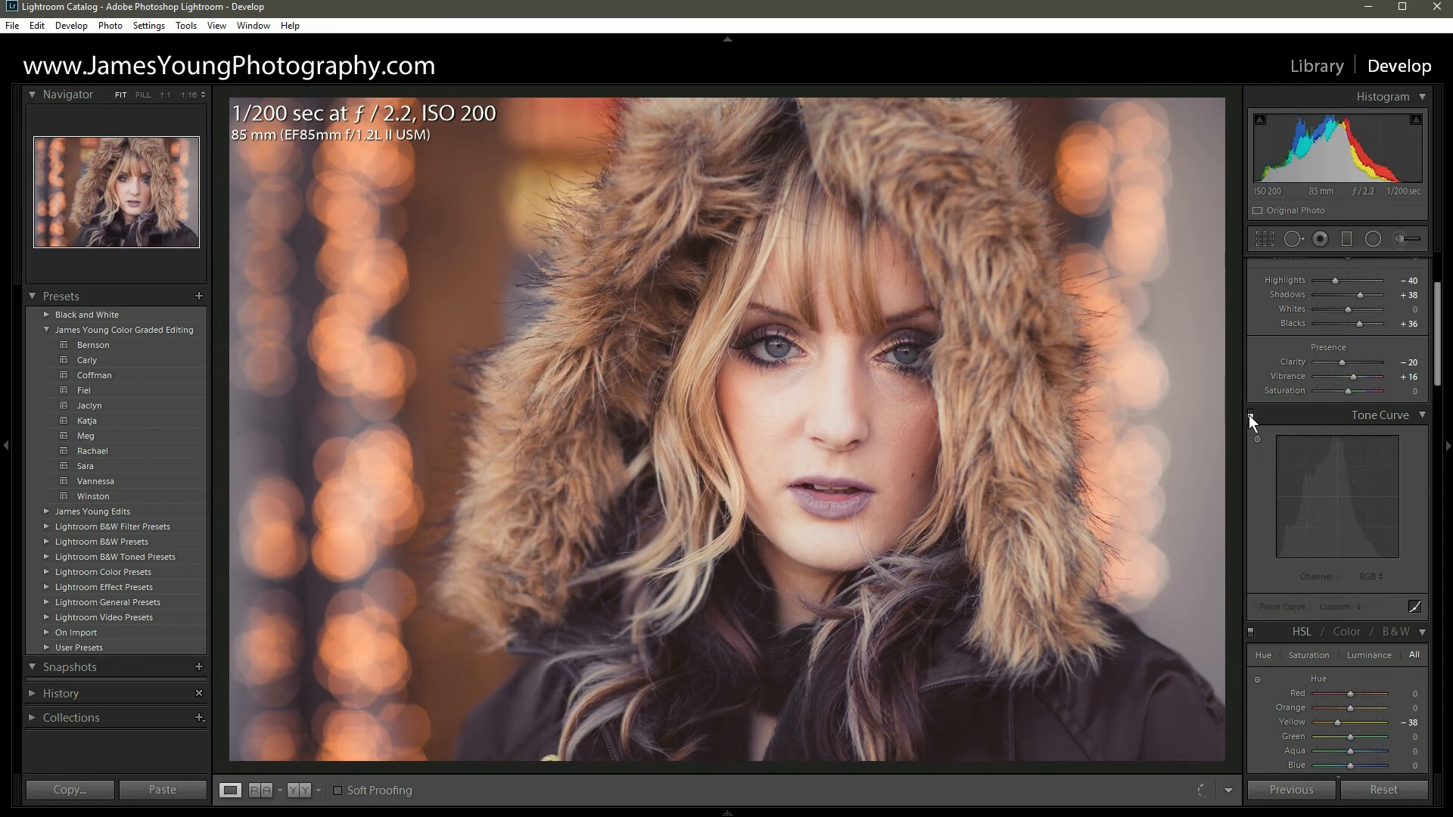
click(1249, 415)
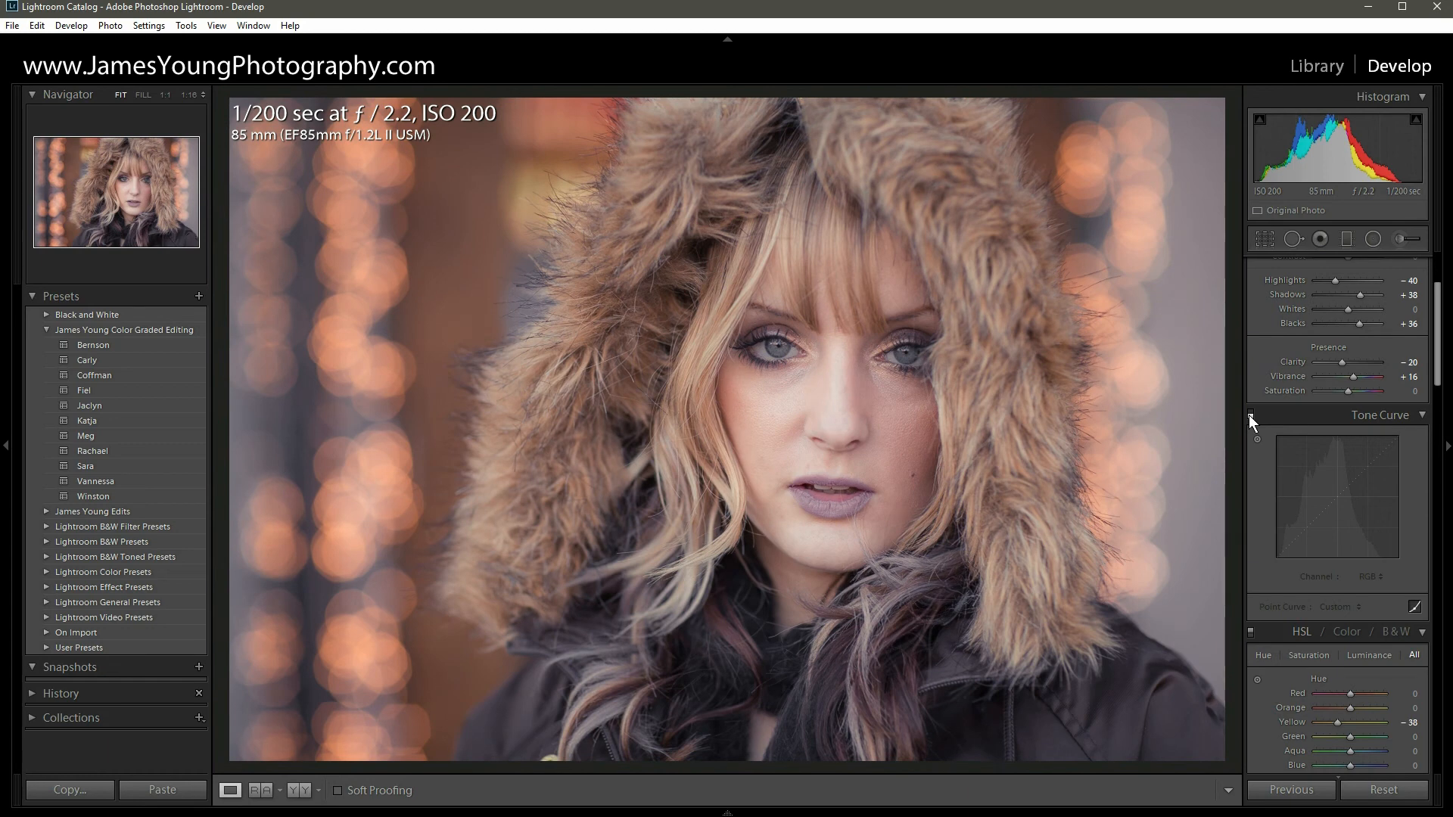
click(1249, 415)
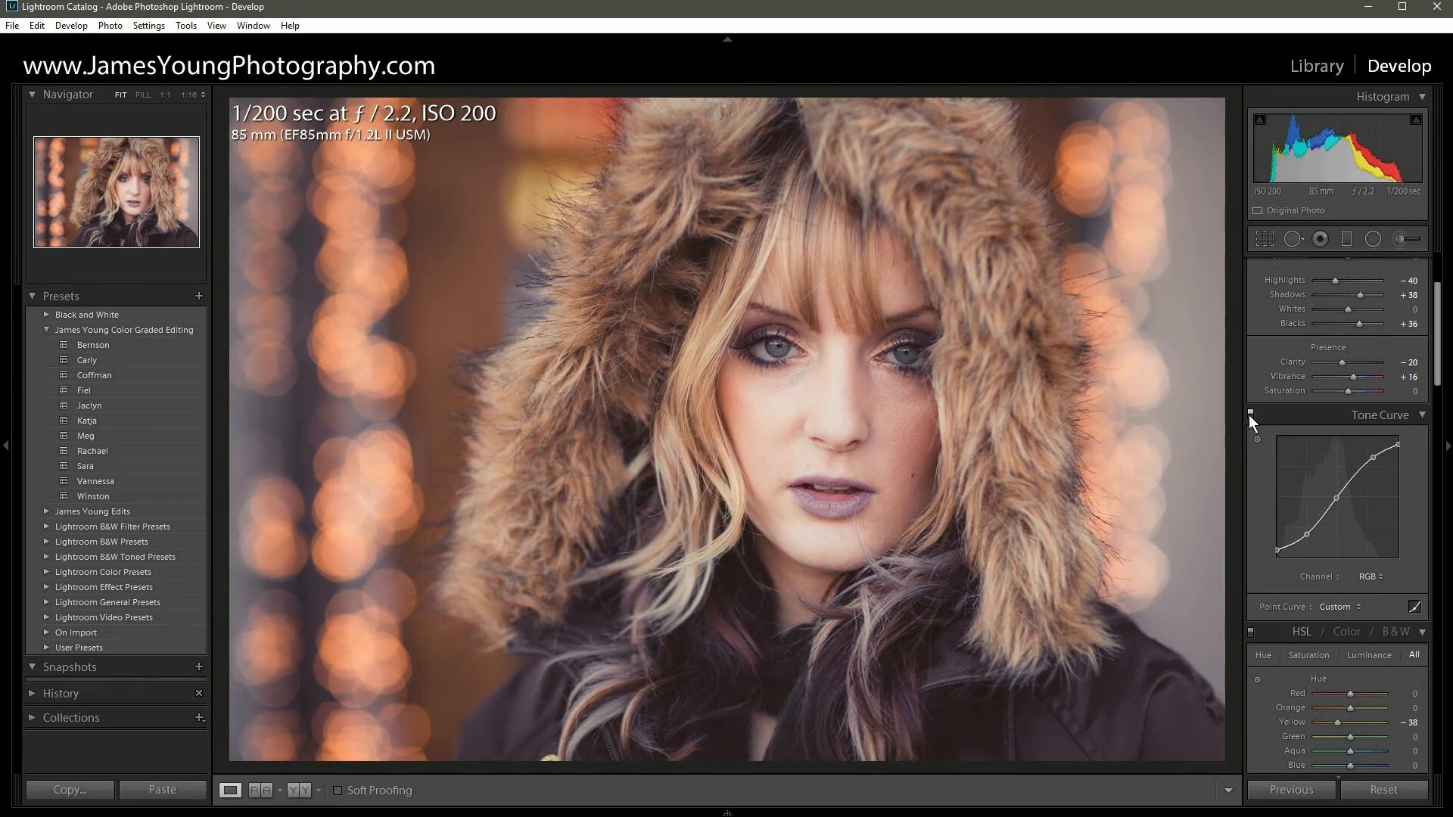
click(1249, 414)
Review the Basic, HSL and Split Toning settings with the Tone Curve disabled, and re-enable the Tone Curve adjustments
scroll(1435, 342, up, 4)
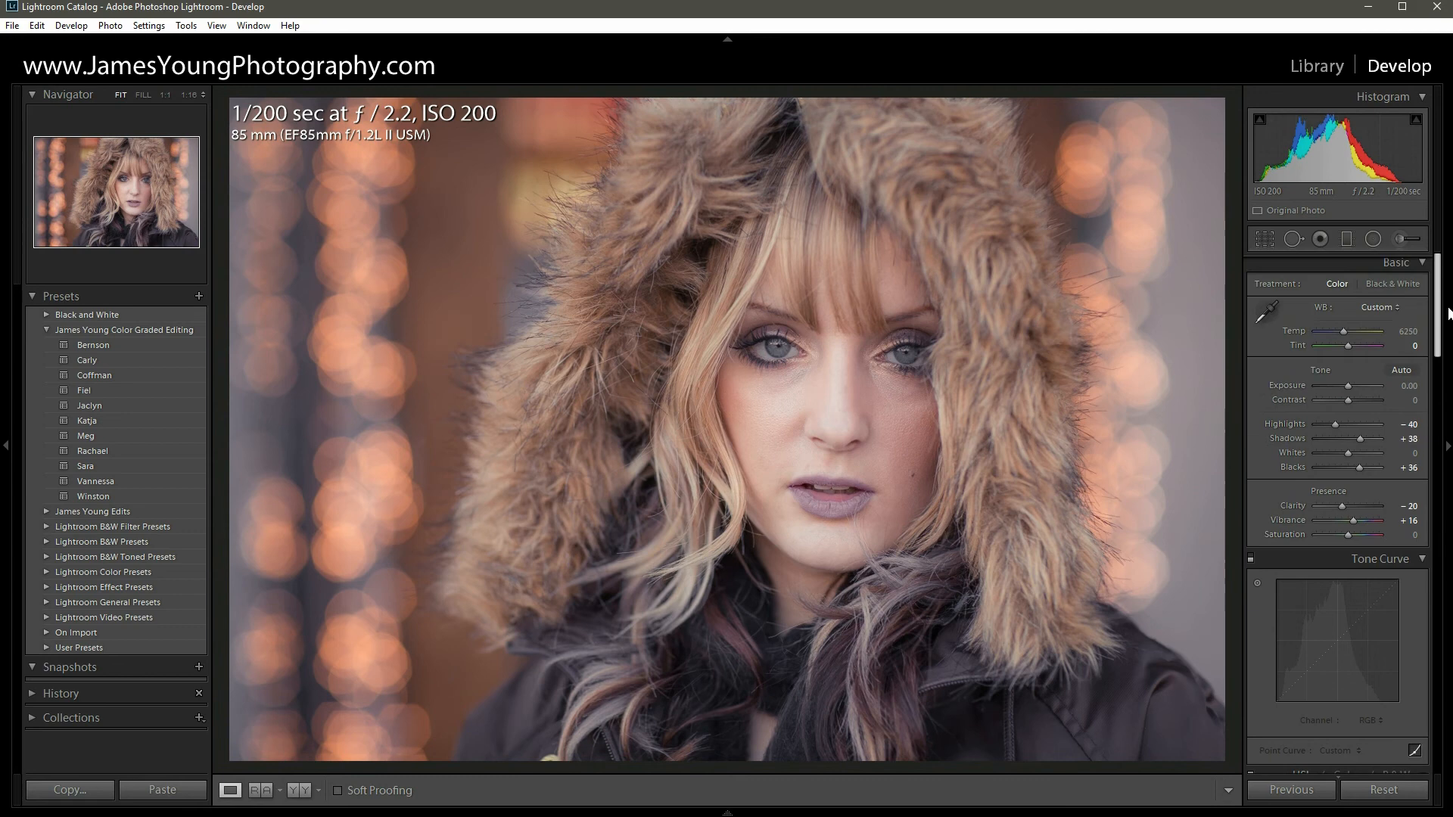
scroll(1343, 385, down, 1)
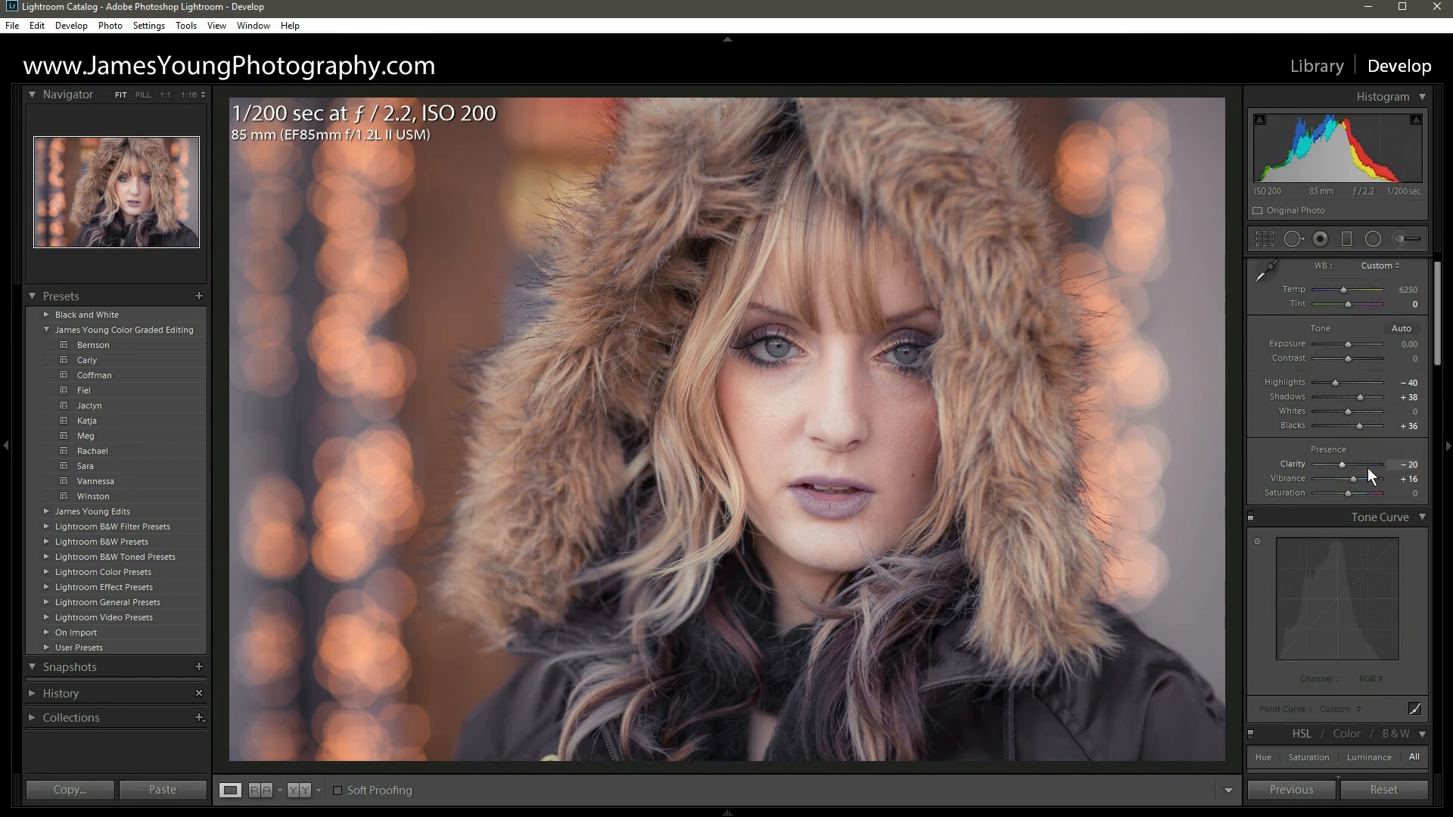
drag(1438, 352, 1446, 445)
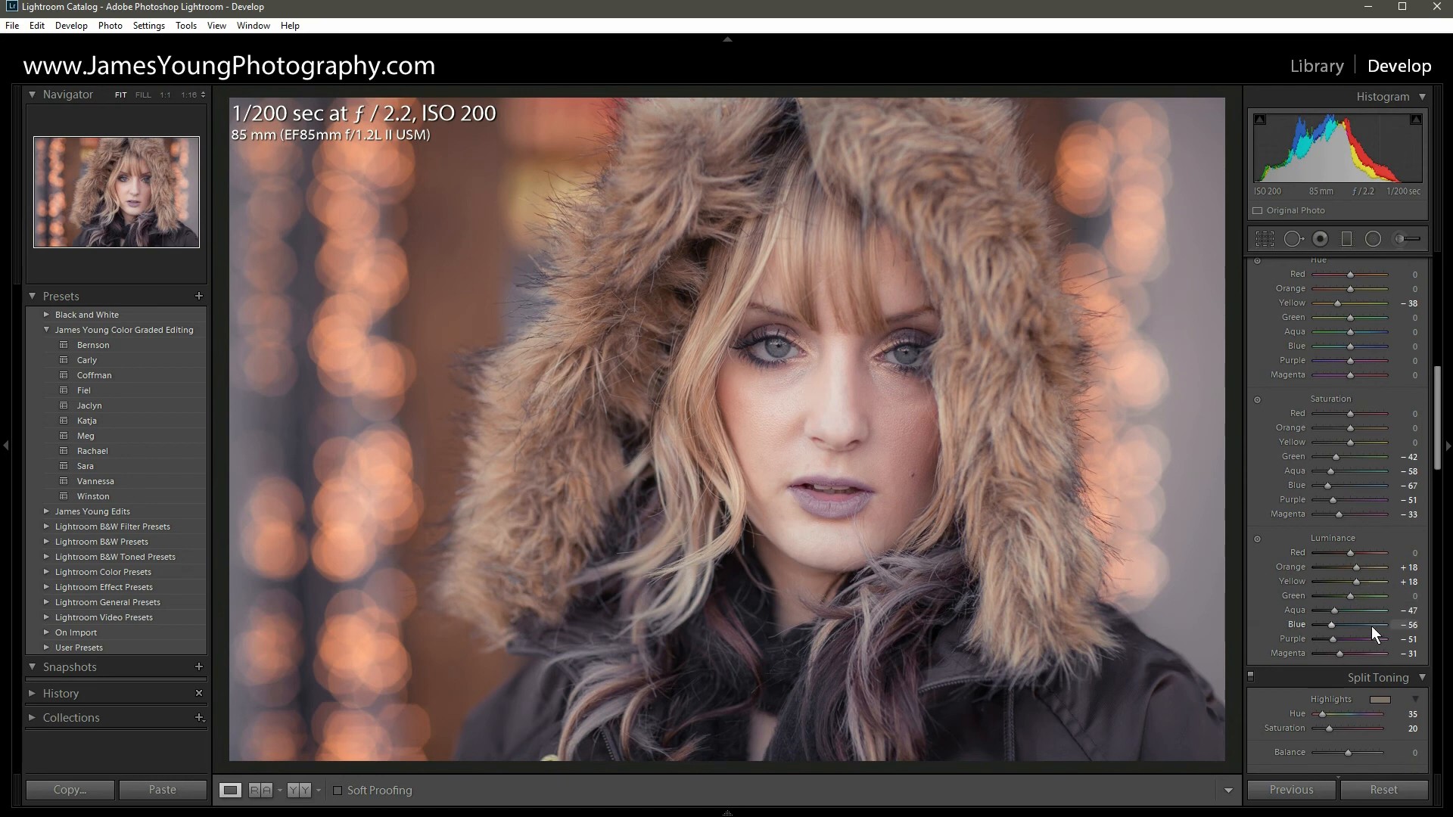
drag(1440, 445, 1442, 509)
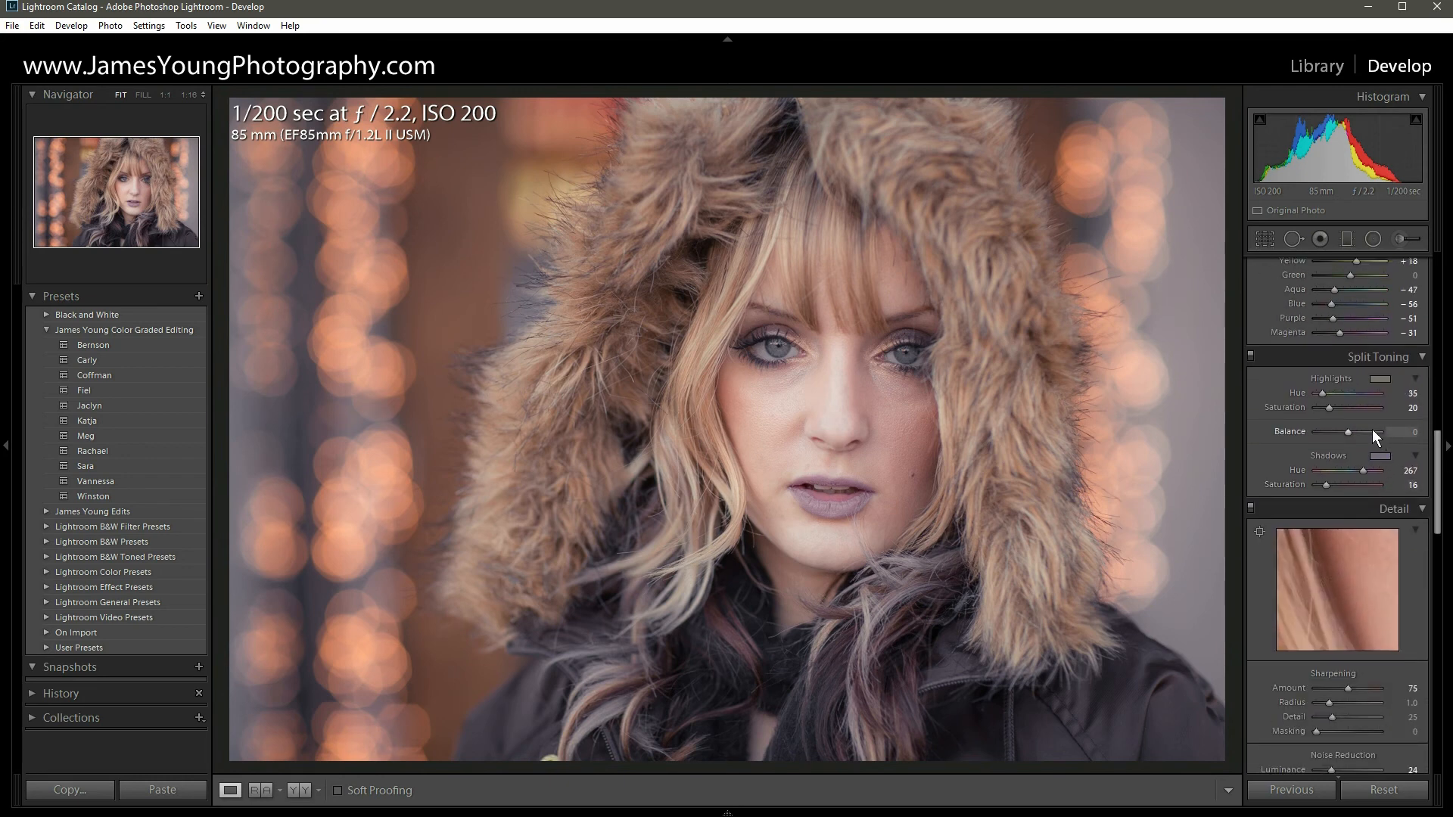
drag(1442, 499, 1442, 354)
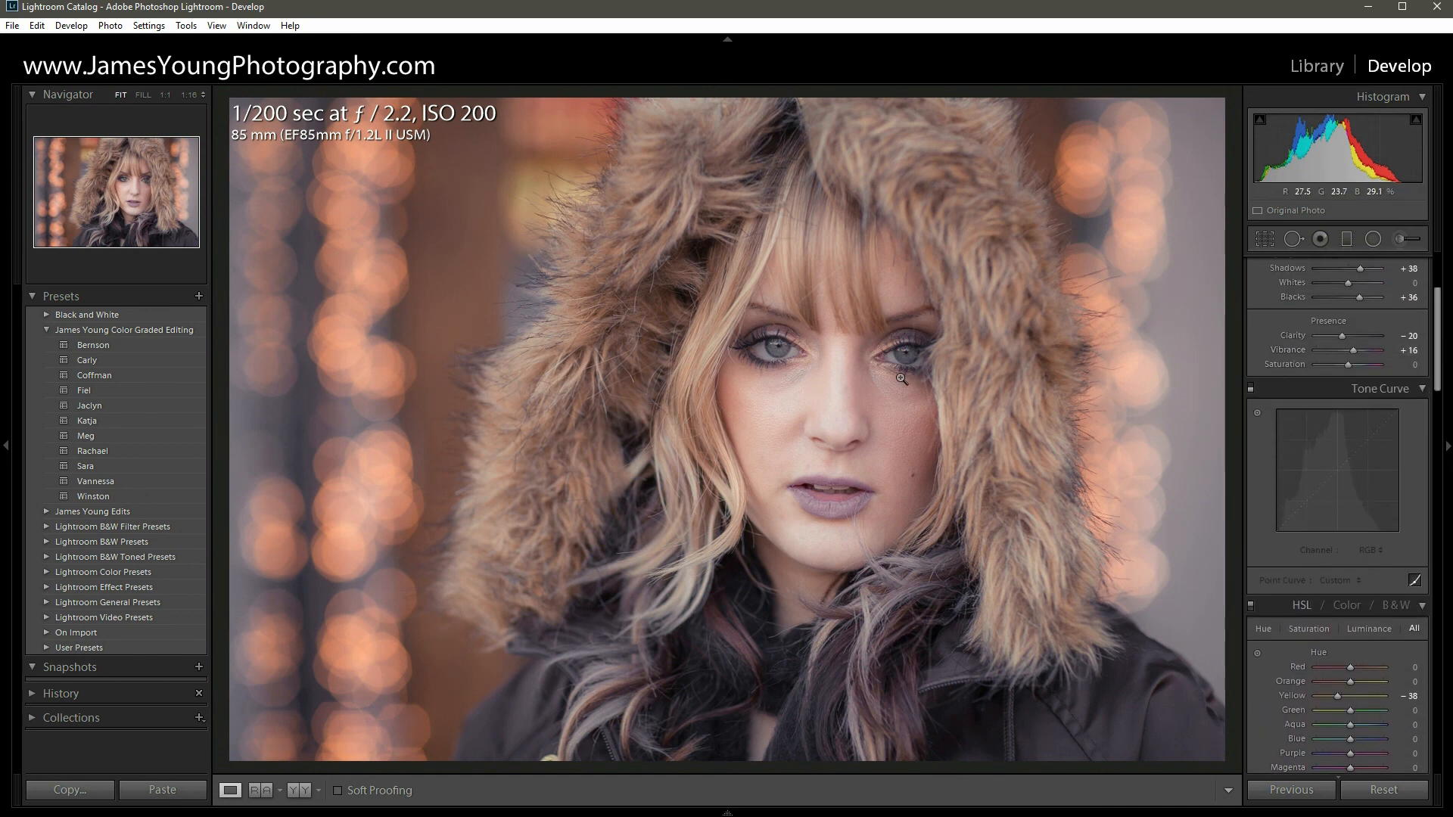
click(1251, 388)
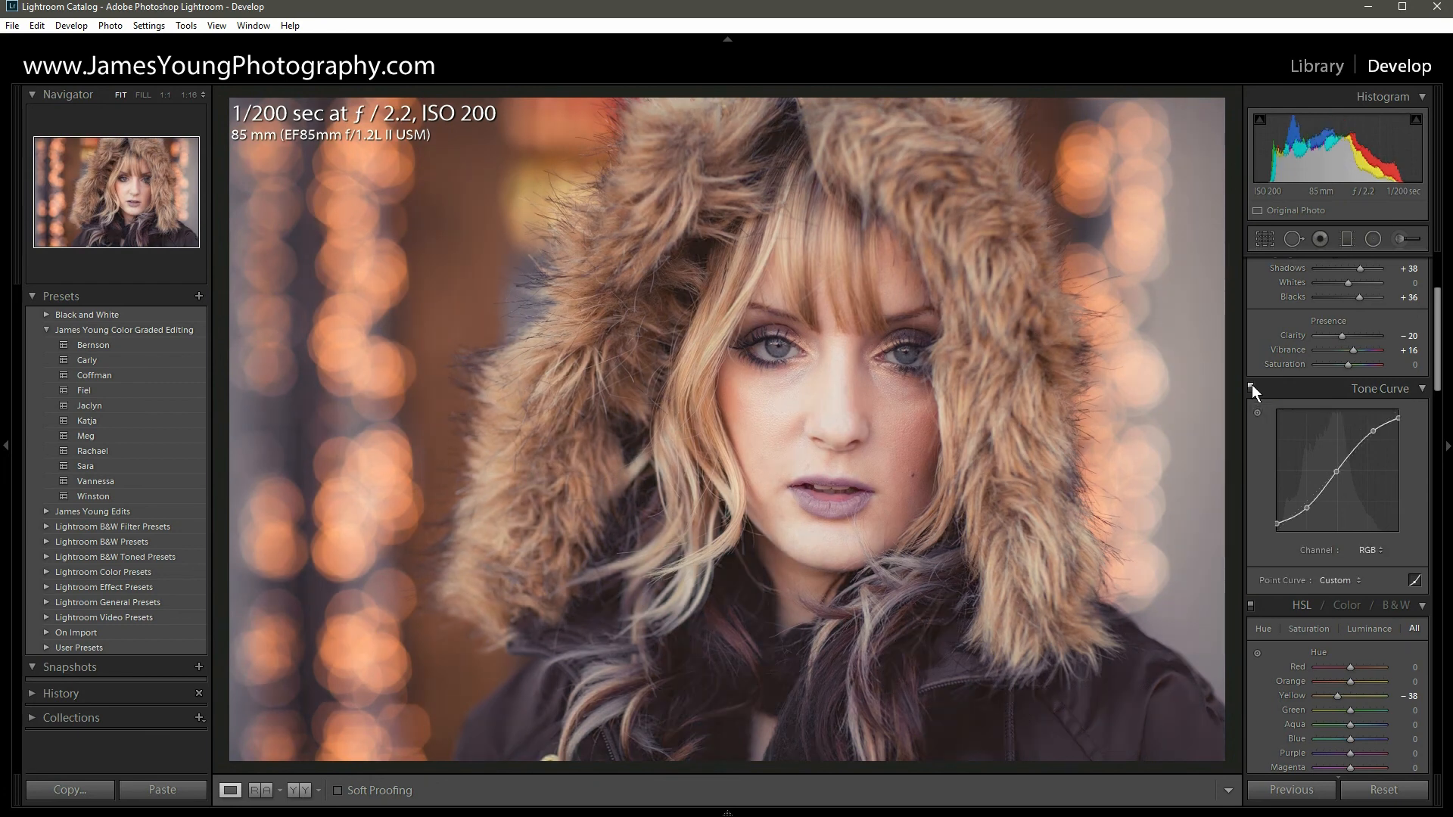